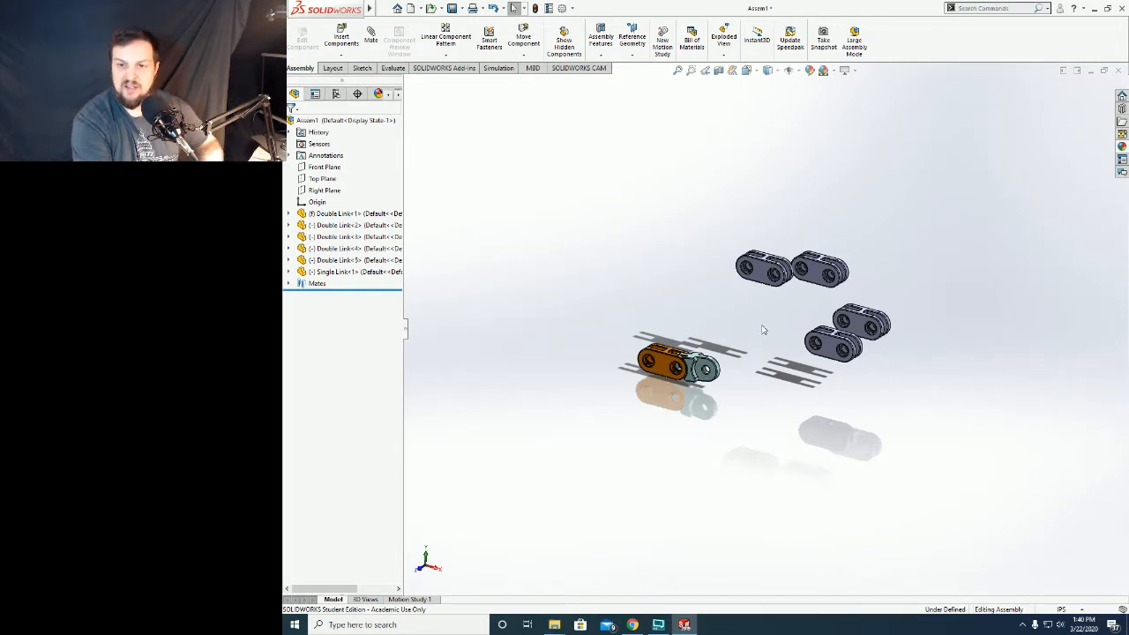
Move one loose double link beside the single link's free end and shift another loose double link away from it
scroll(751, 409, down, 5)
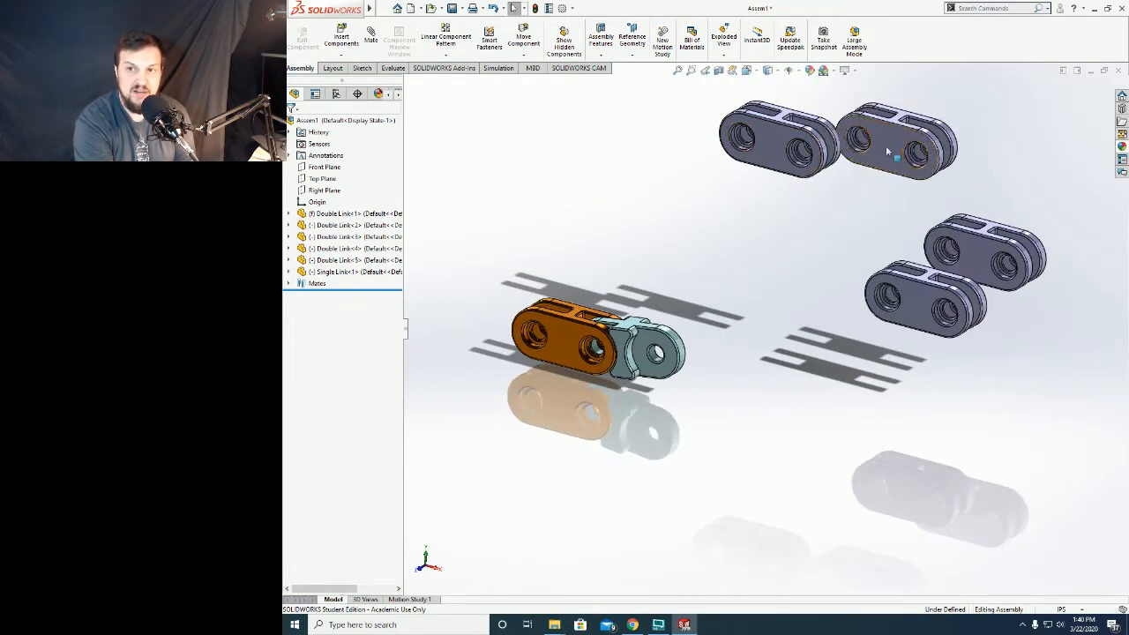
drag(765, 172, 743, 289)
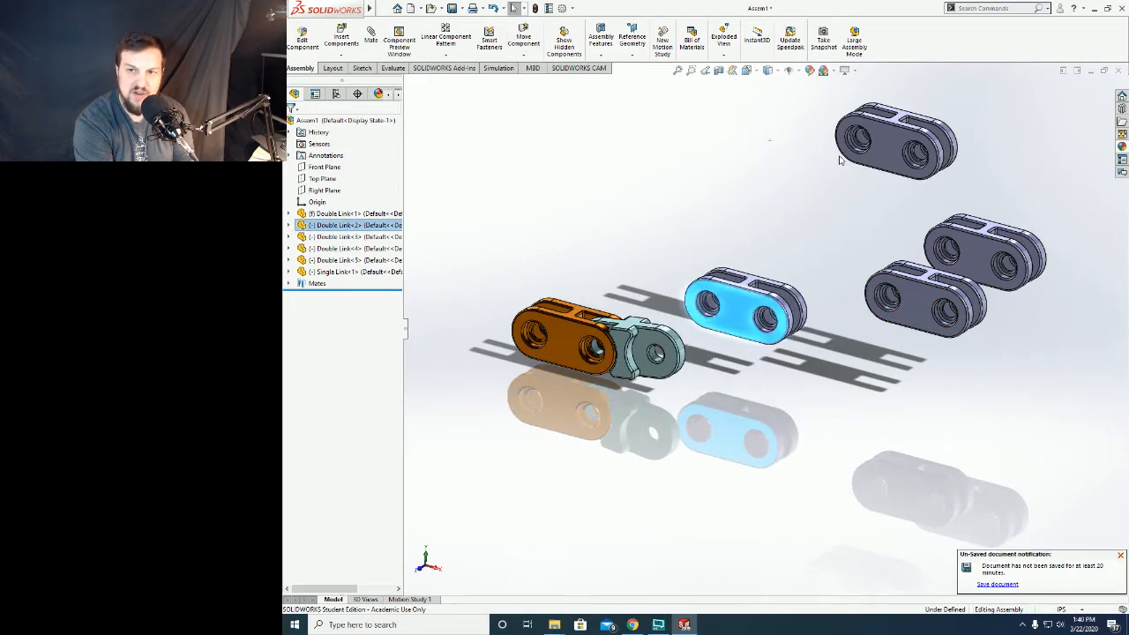
drag(926, 284, 996, 94)
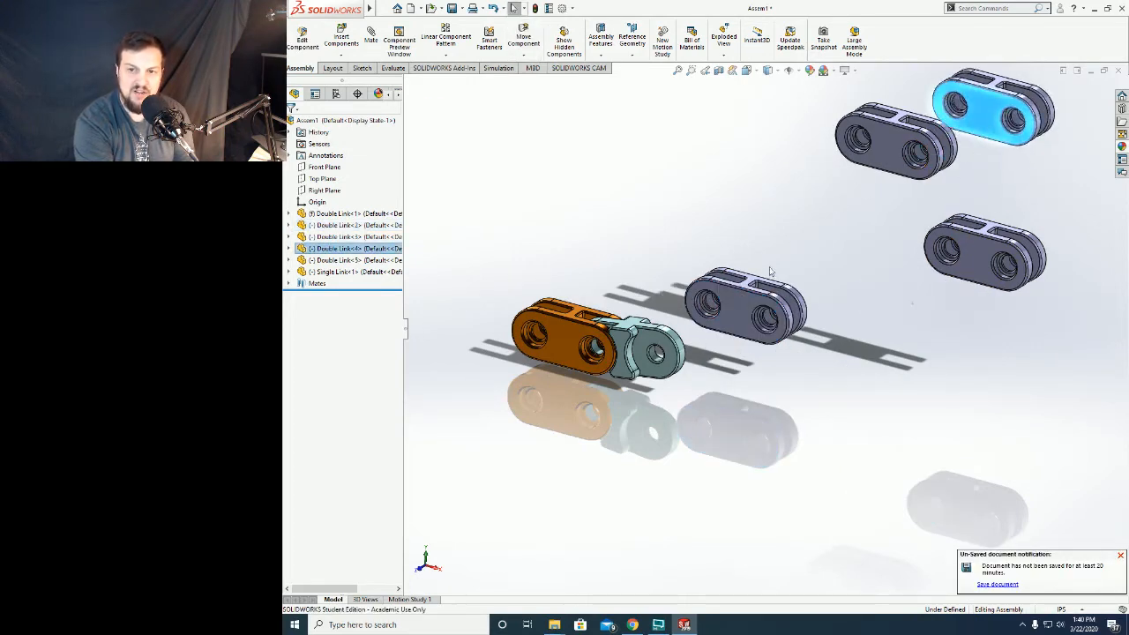
middle_drag(772, 265, 730, 289)
scroll(648, 381, down, 6)
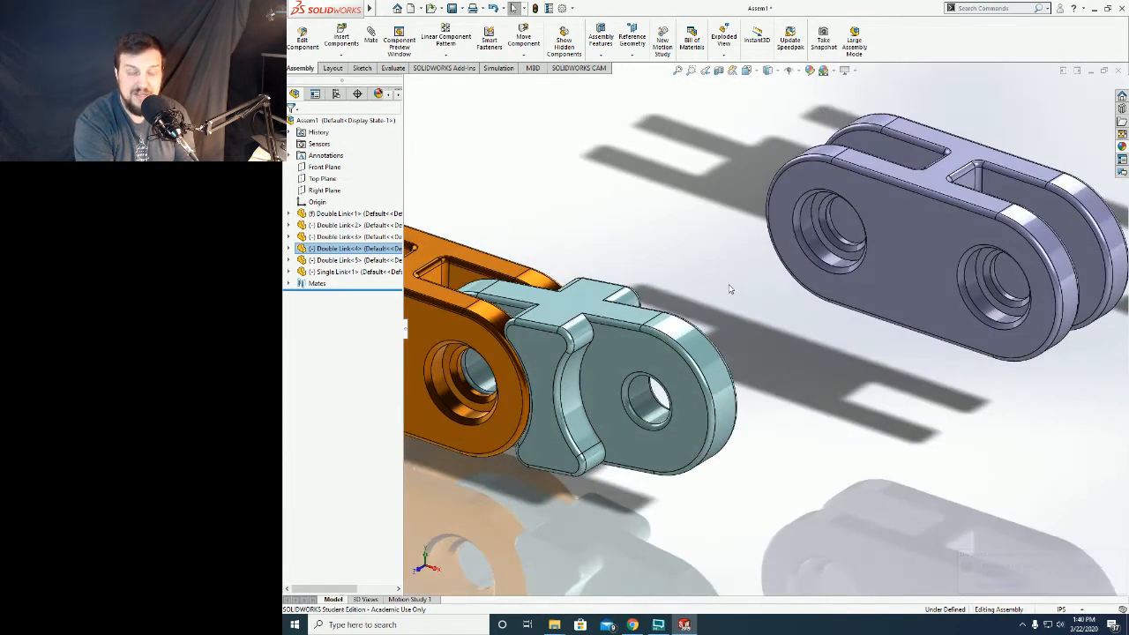
click(844, 240)
click(647, 414)
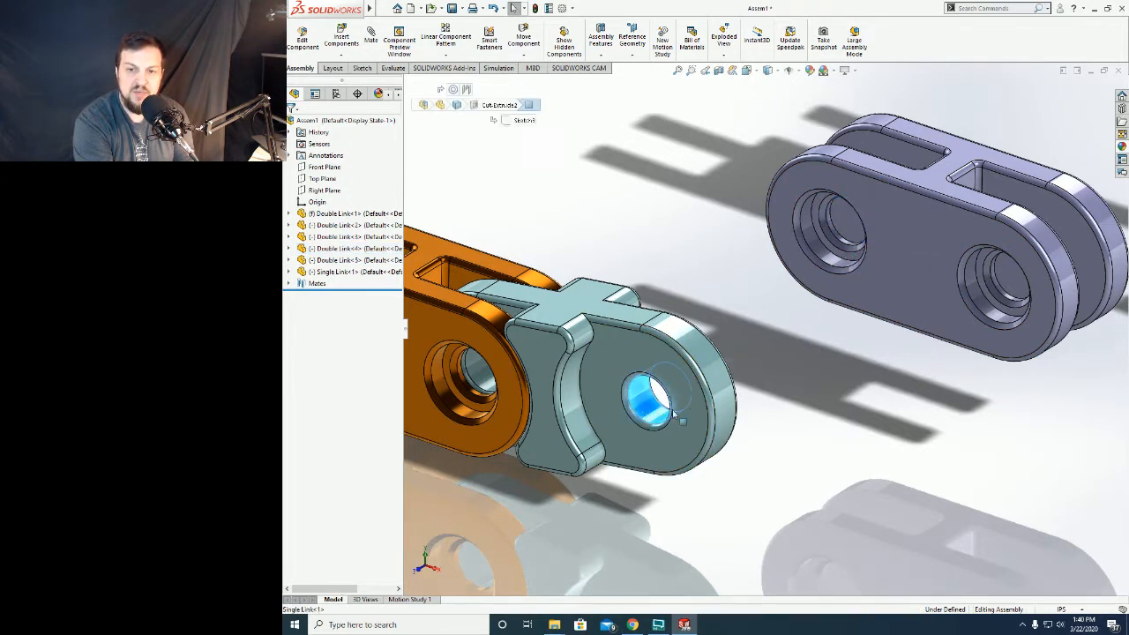
click(852, 381)
click(884, 150)
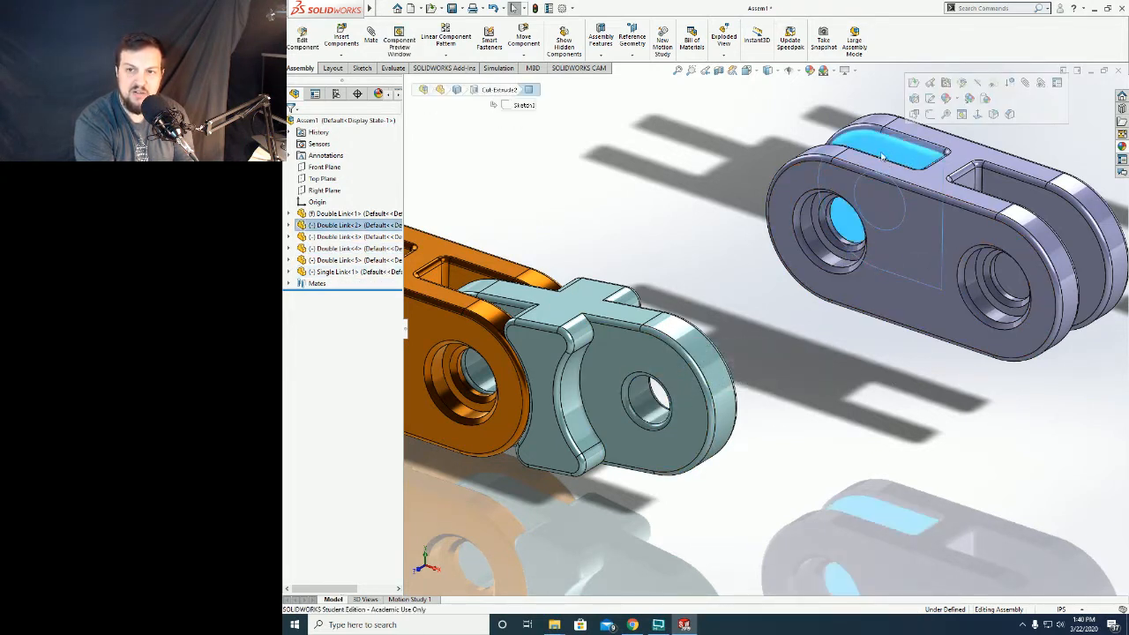
click(650, 365)
click(725, 241)
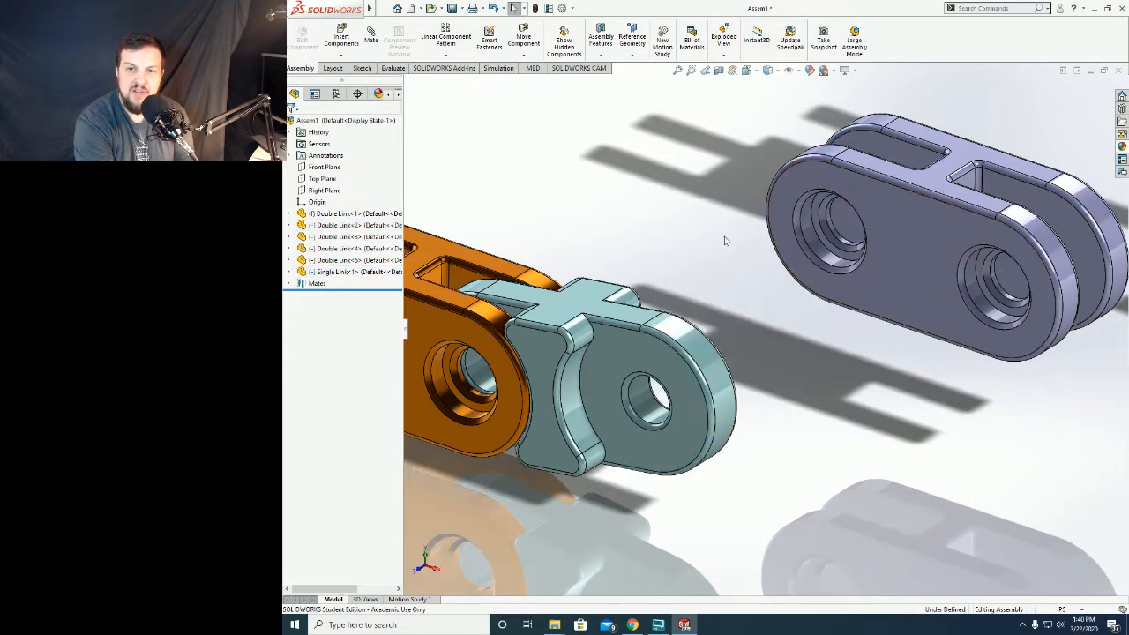
Add a Concentric mate between the single link's free hole and the near hole of the adjacent double link
click(371, 40)
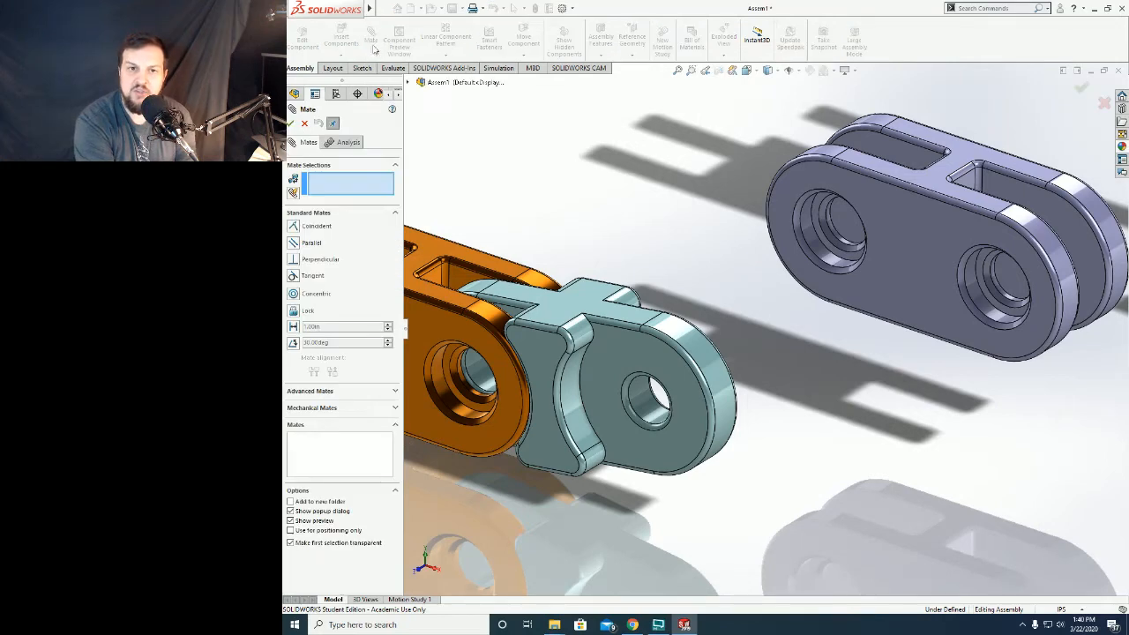
click(656, 416)
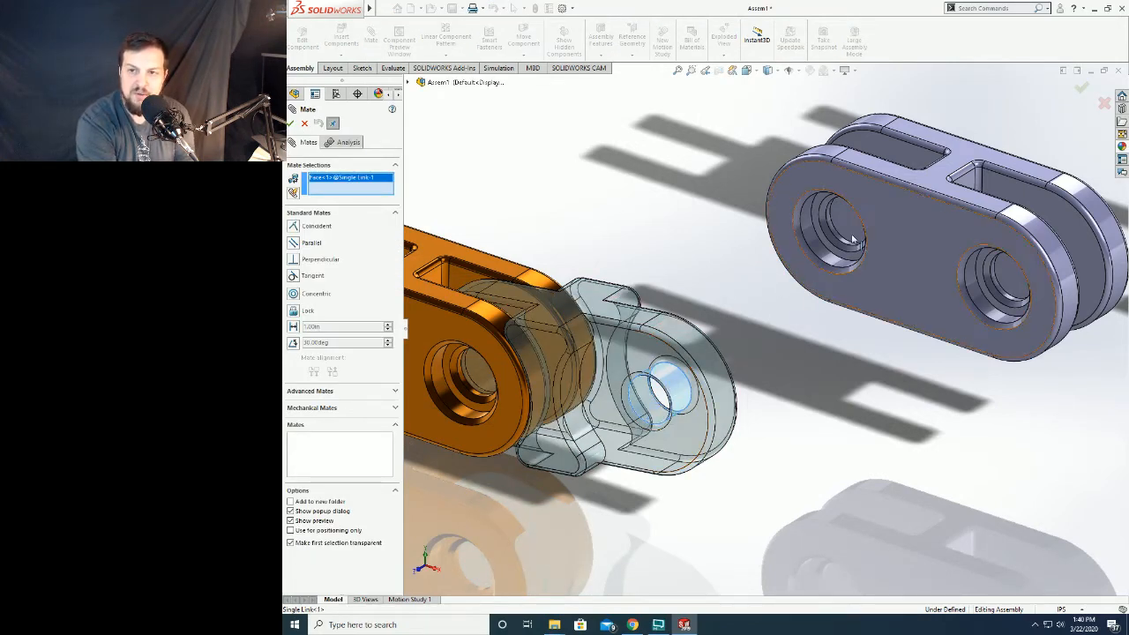
scroll(816, 256, down, 5)
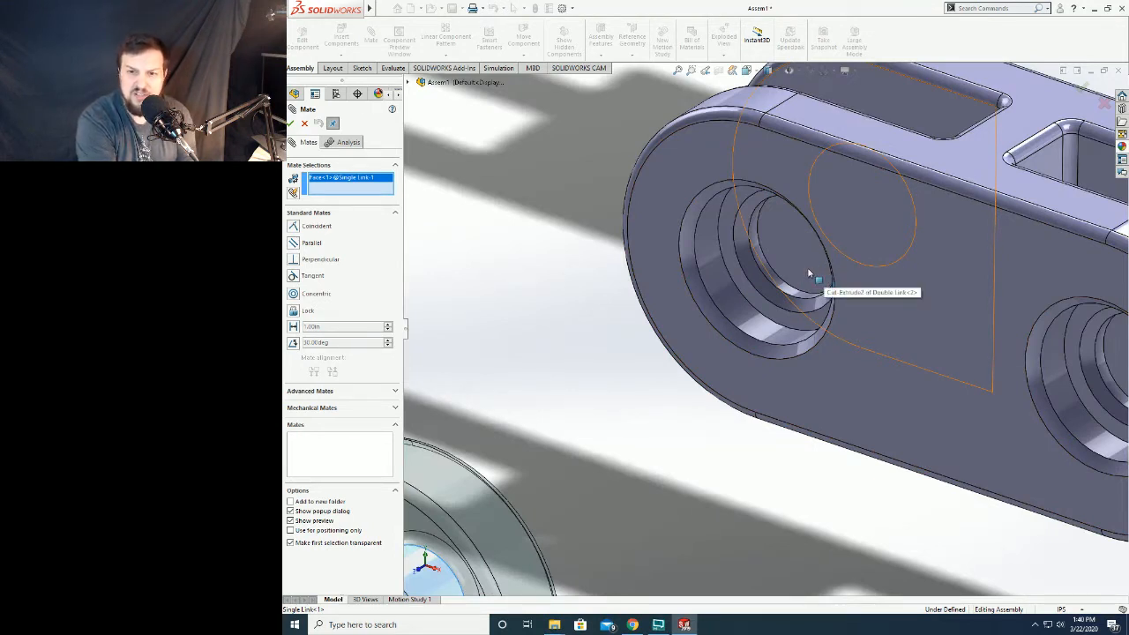
scroll(809, 273, up, 5)
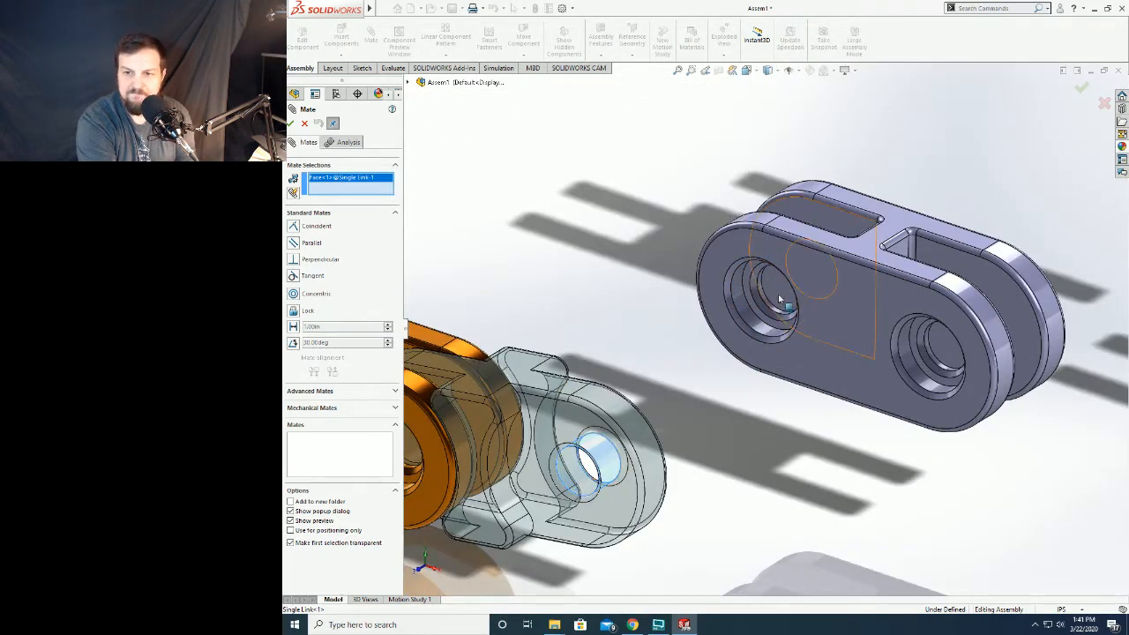
scroll(769, 316, down, 5)
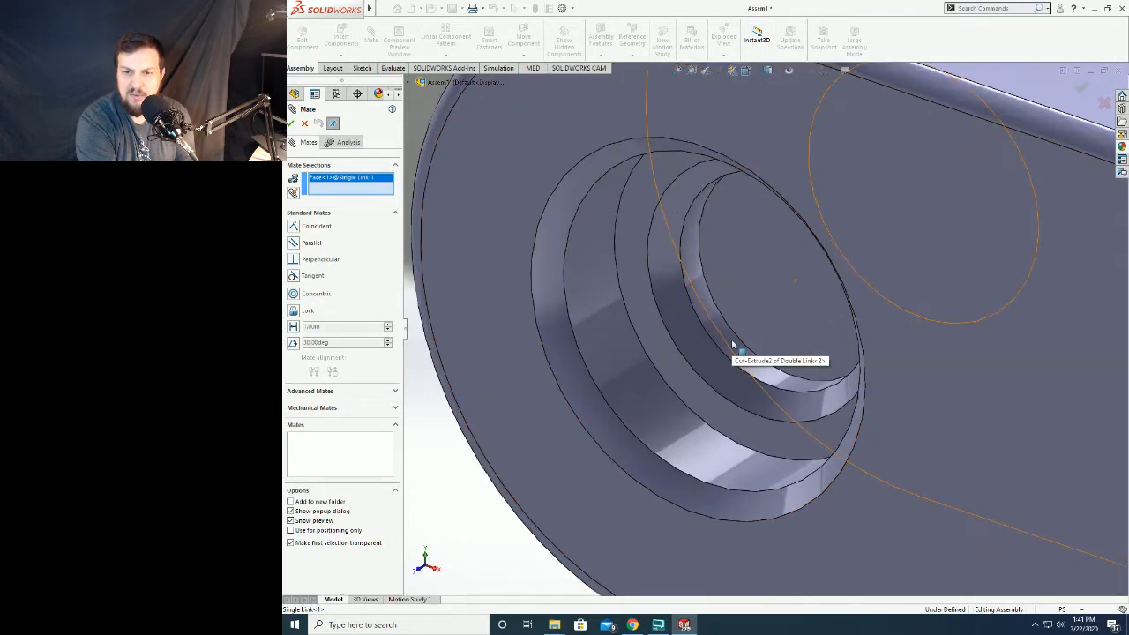
click(731, 346)
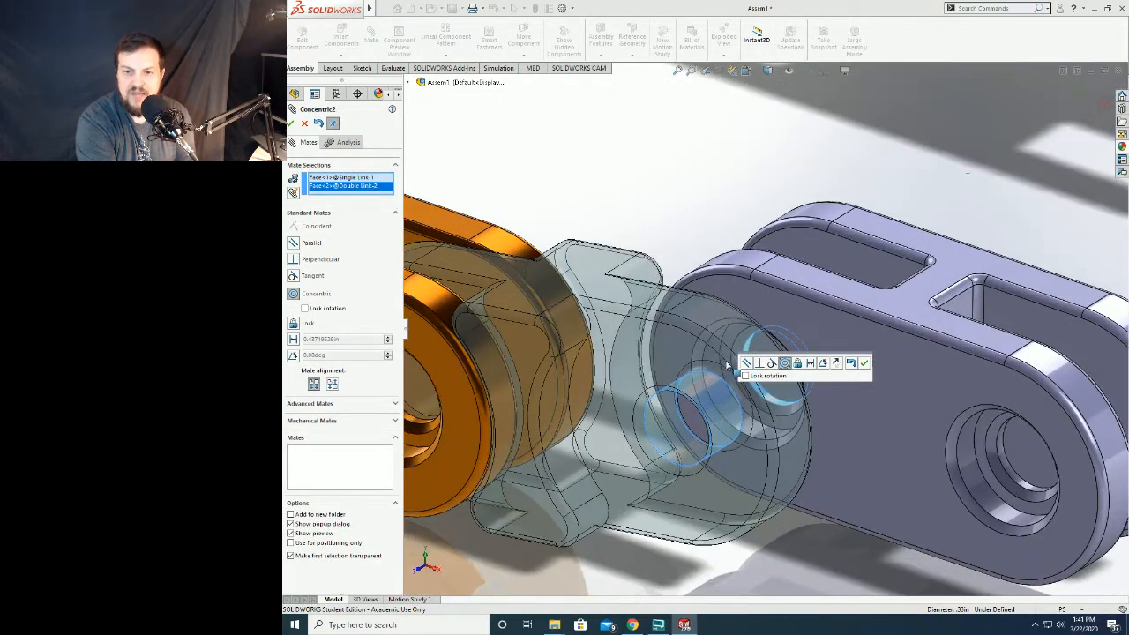
right_click(340, 186)
click(366, 194)
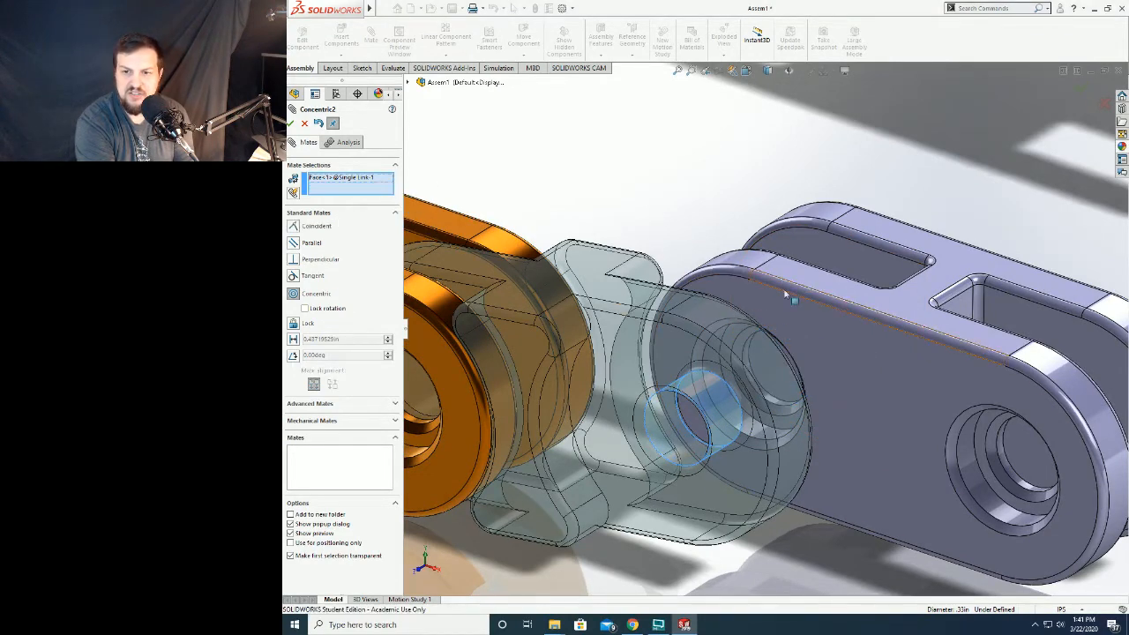
middle_drag(785, 296, 841, 455)
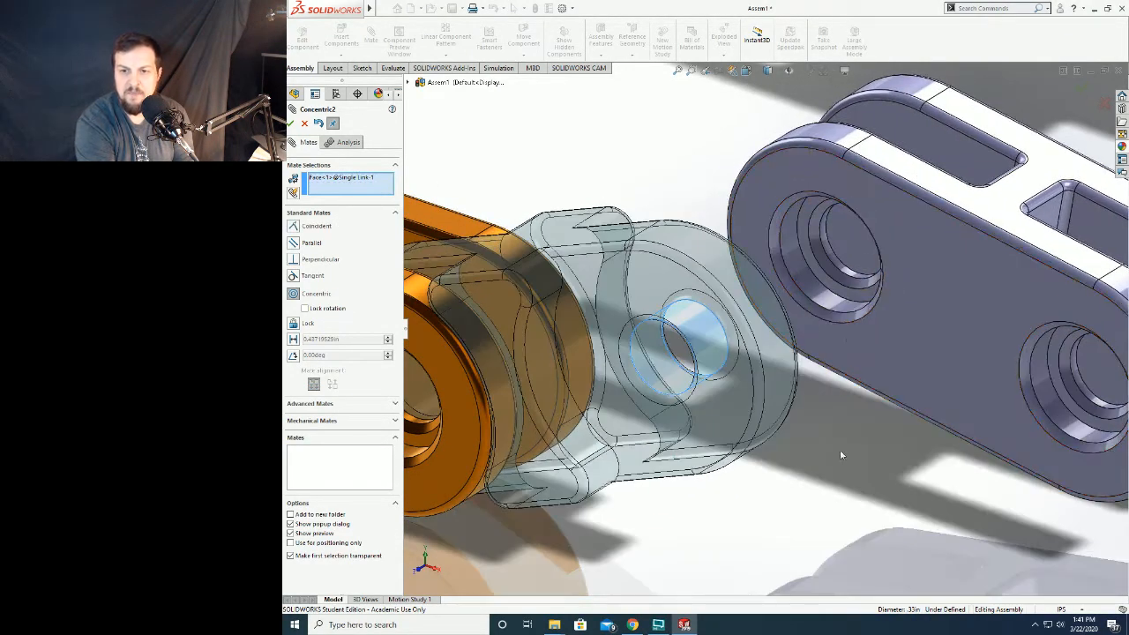
click(806, 288)
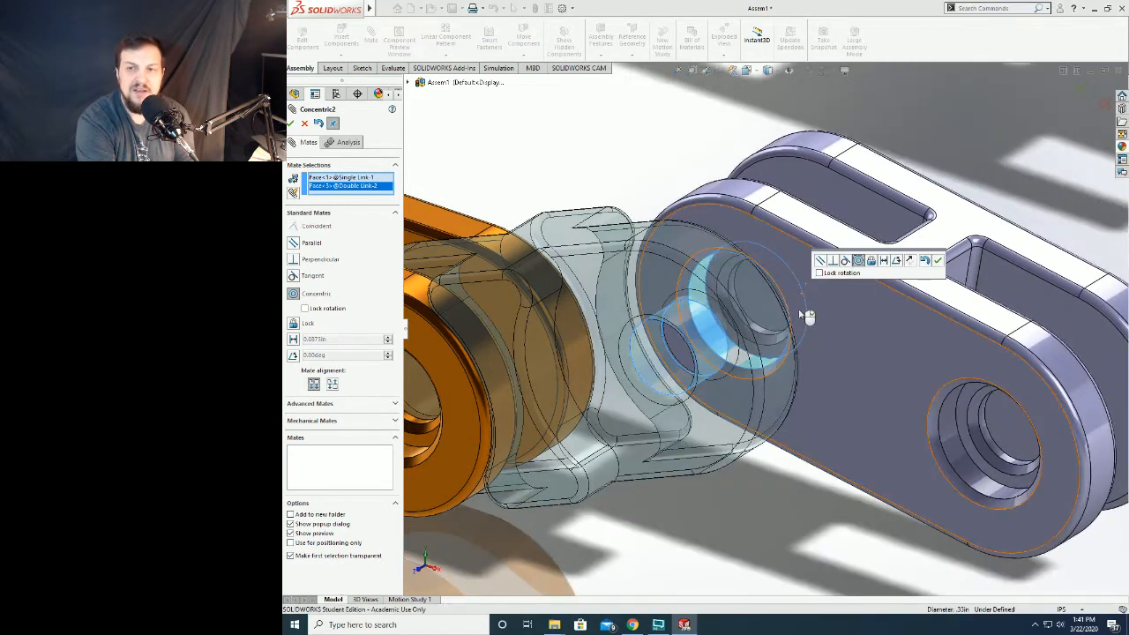
click(939, 264)
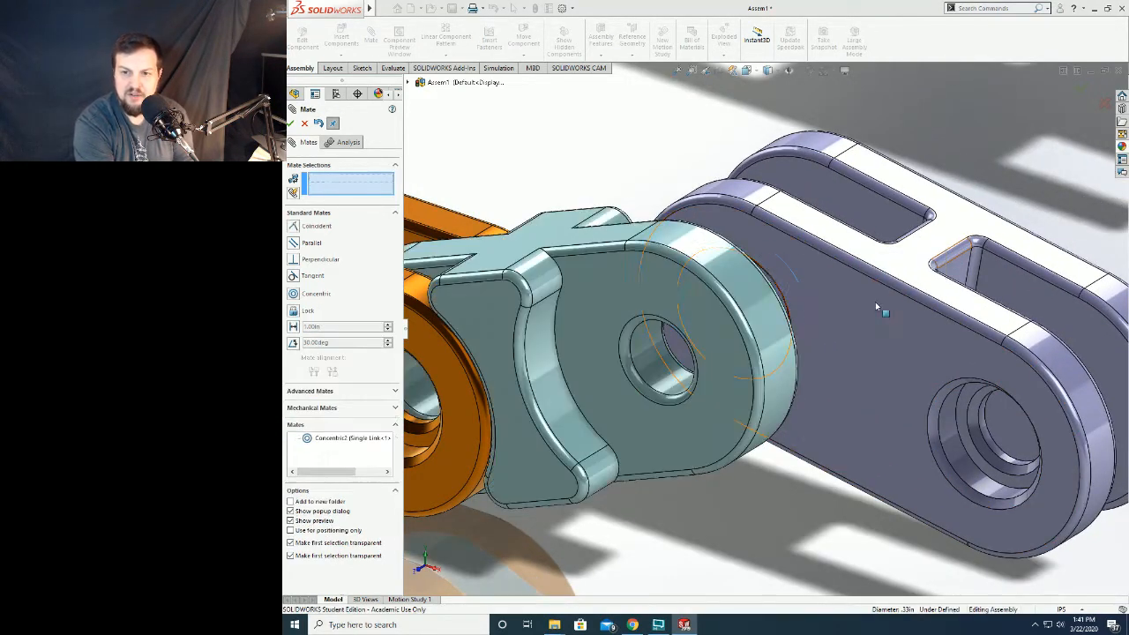
Move the newly mated double link to test its freedom about the single link's hole axis
scroll(868, 335, up, 4)
drag(836, 338, 822, 299)
middle_drag(820, 308, 780, 379)
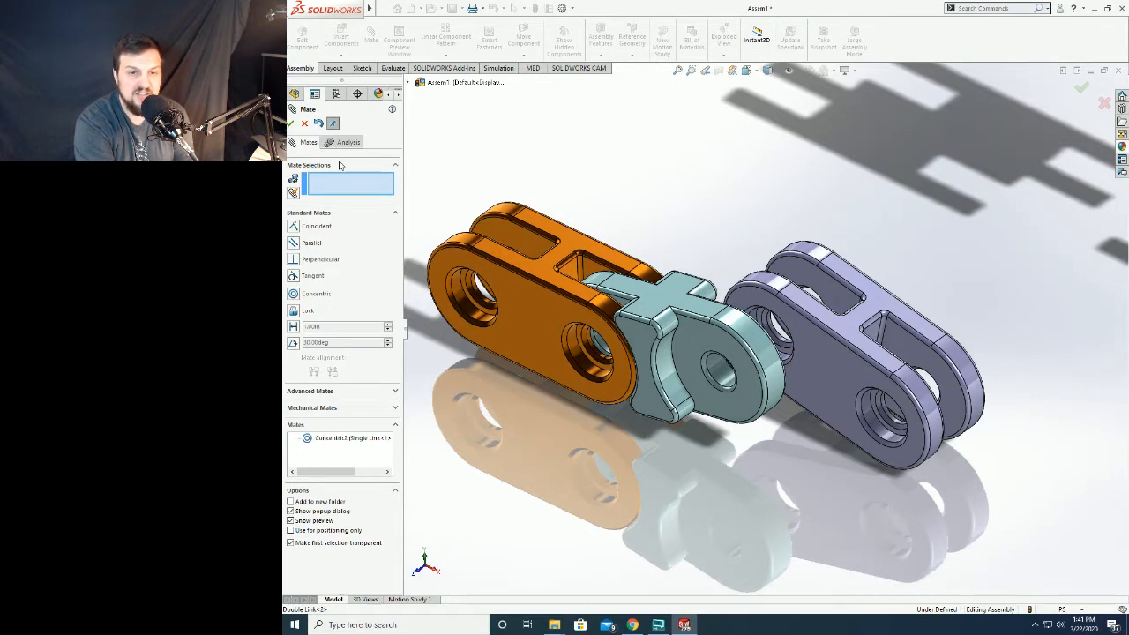
Set up a Width mate with the Centered constraint, using the two inner fork faces of the double link as width selections
click(309, 390)
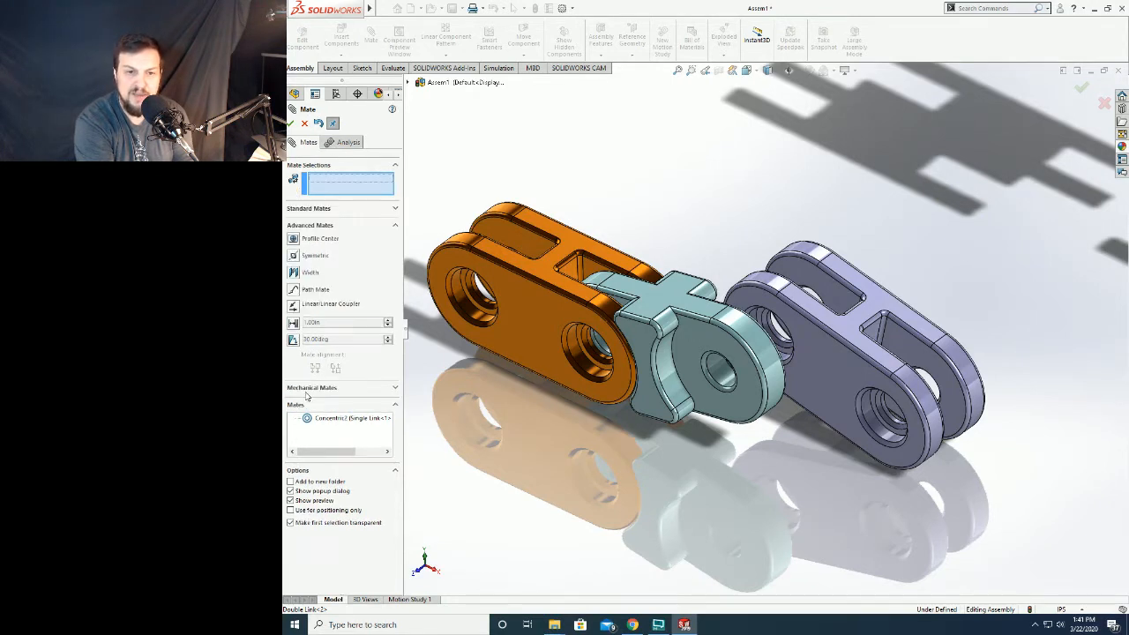
click(310, 210)
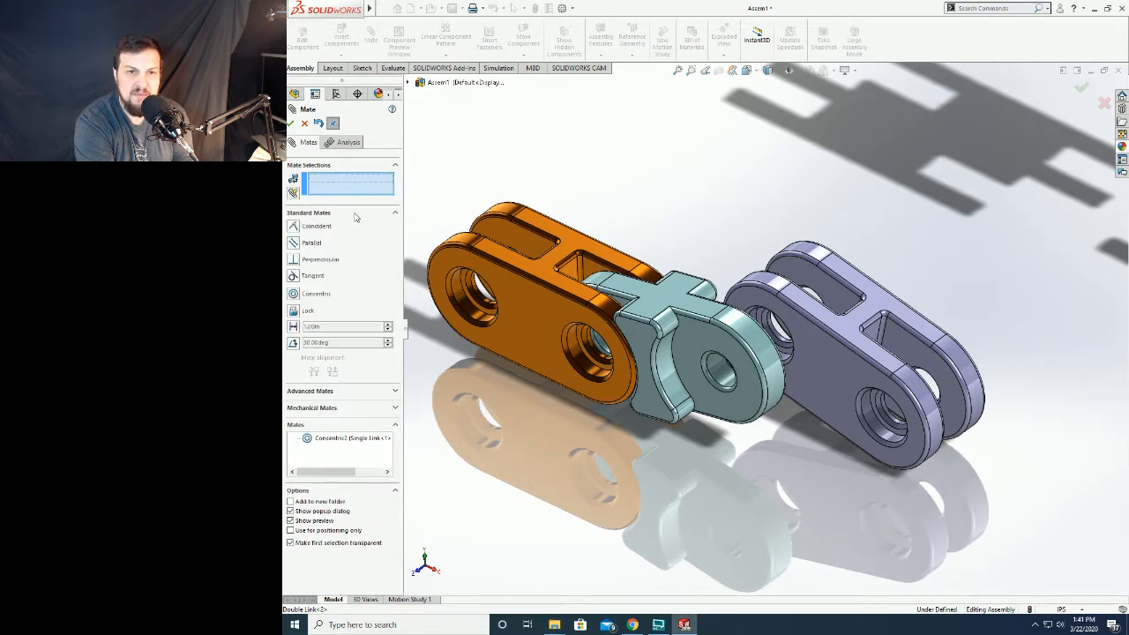
click(395, 214)
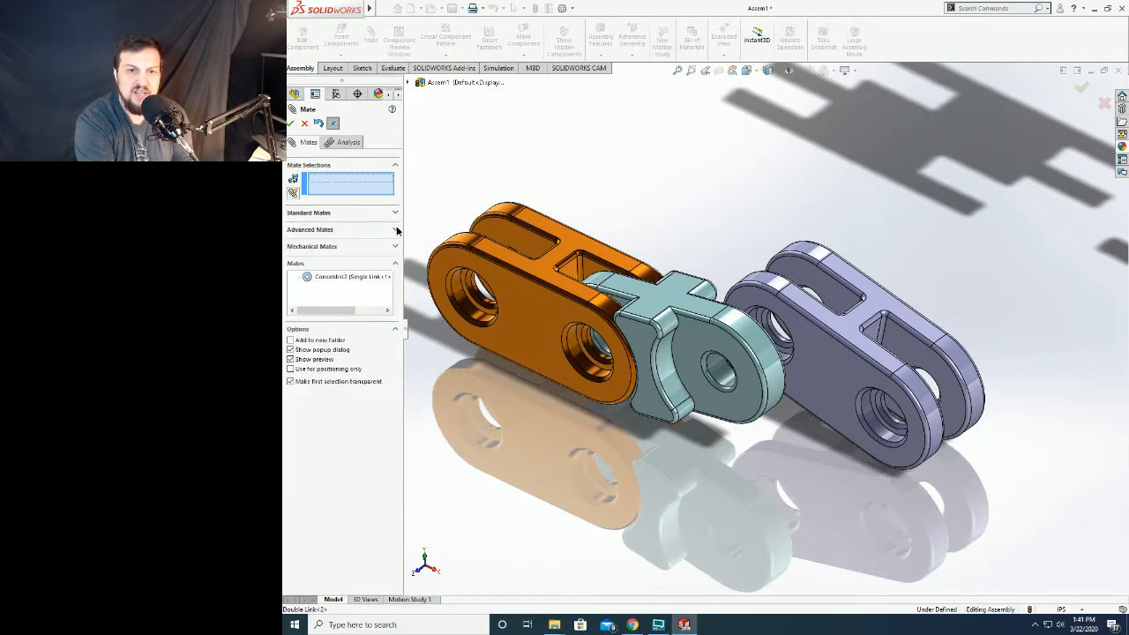
click(395, 229)
click(295, 273)
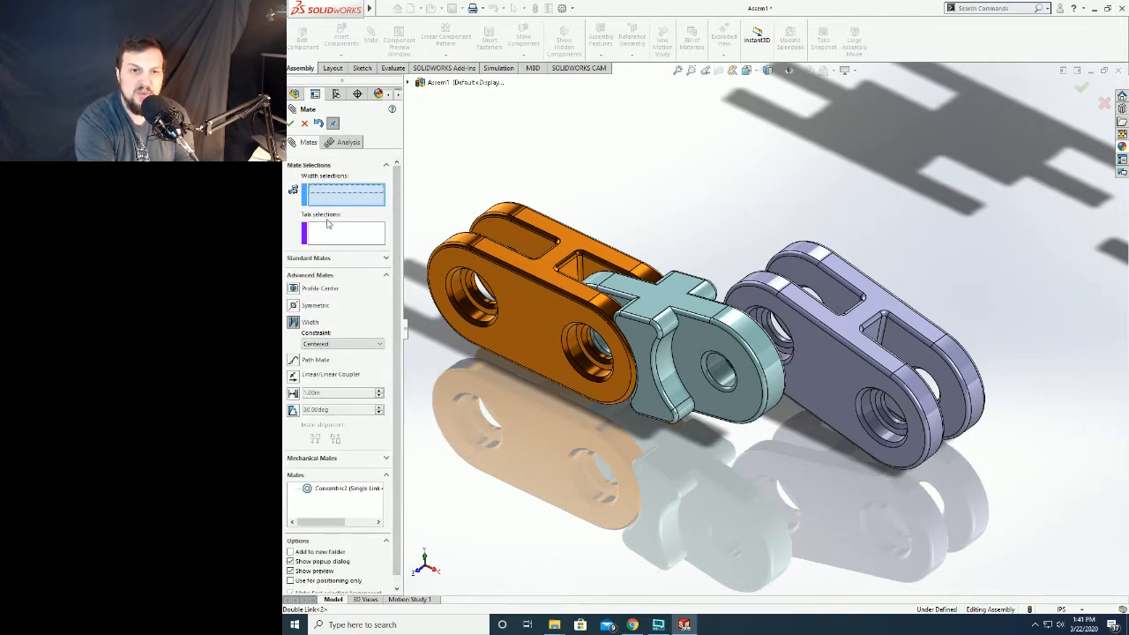
scroll(671, 245, down, 5)
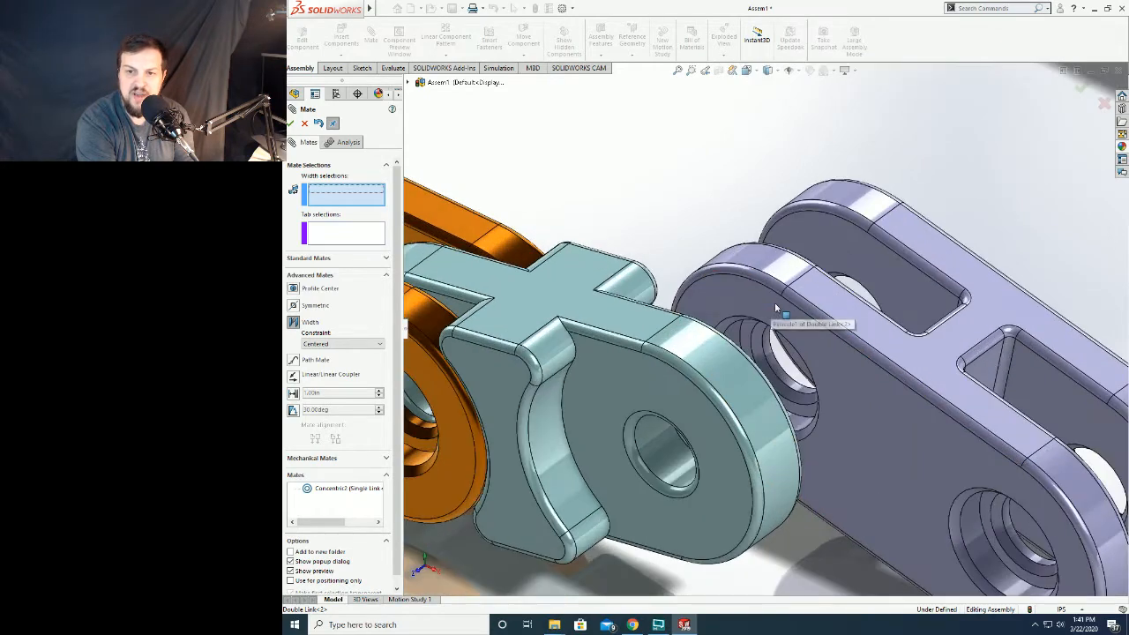
click(866, 273)
middle_drag(867, 273, 800, 271)
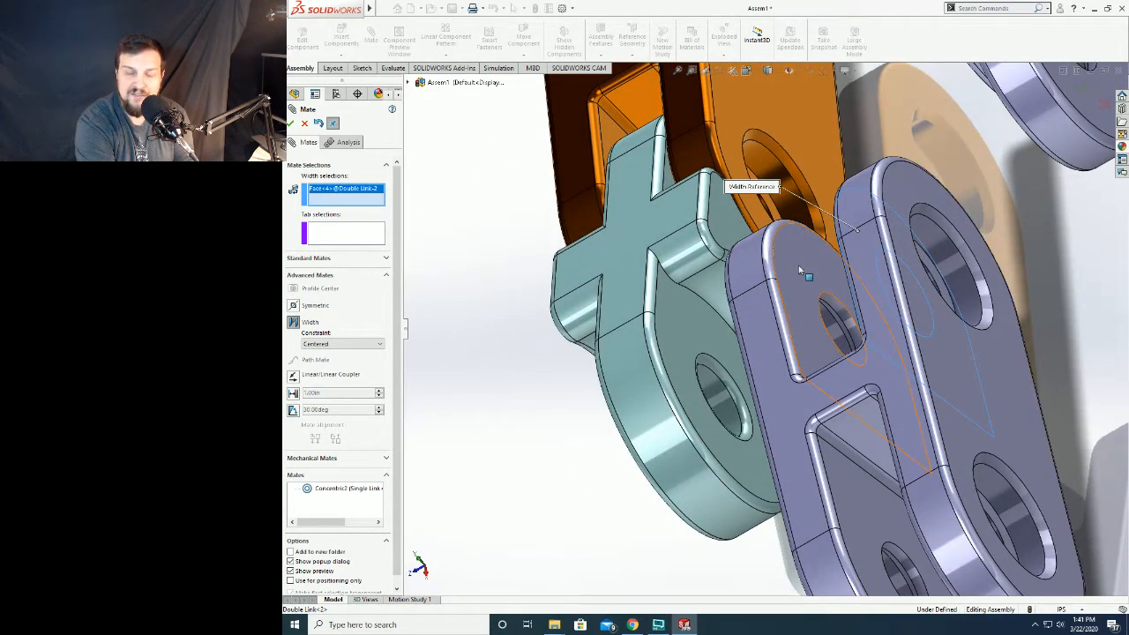
click(800, 272)
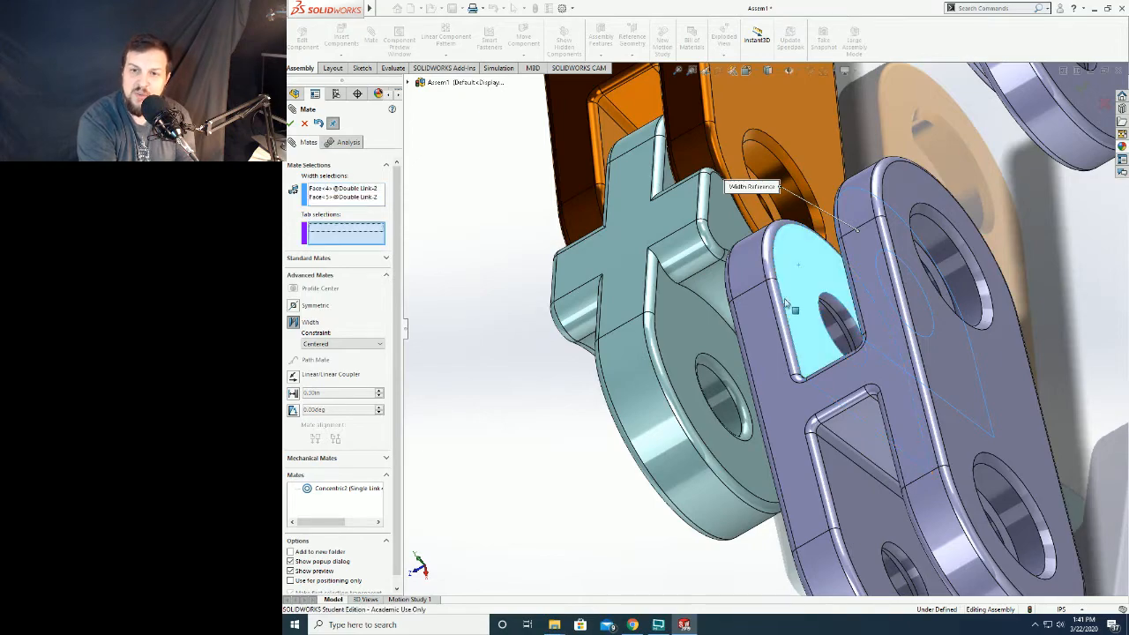
Use both flat side faces of the single link's free end as tab selections and complete the Width mate
middle_drag(785, 303, 753, 305)
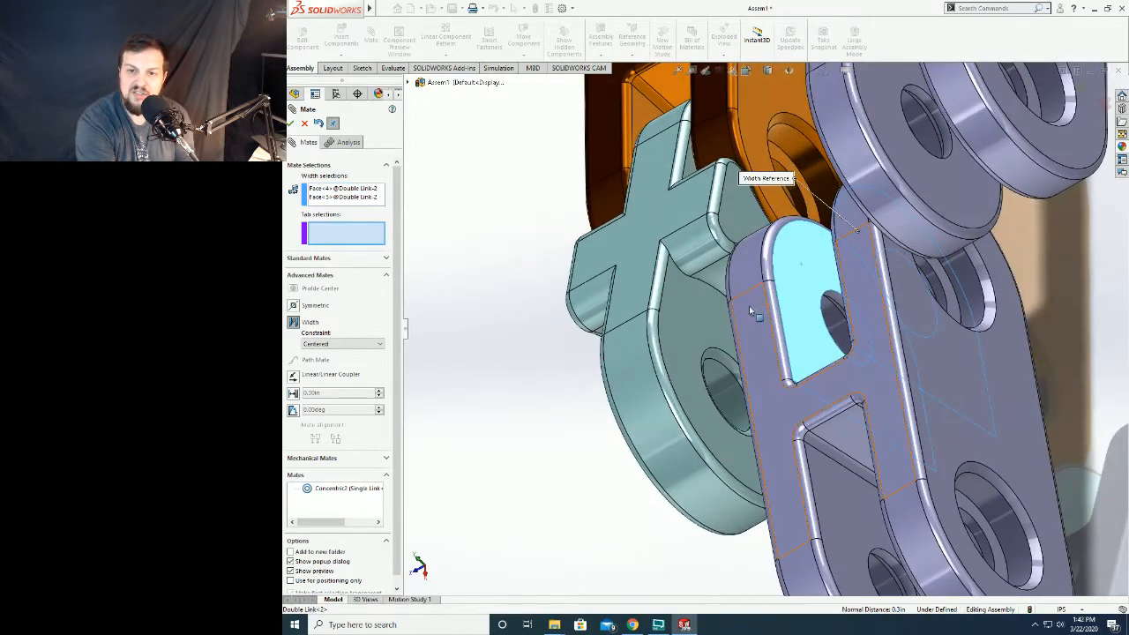
click(663, 326)
middle_drag(663, 326, 701, 282)
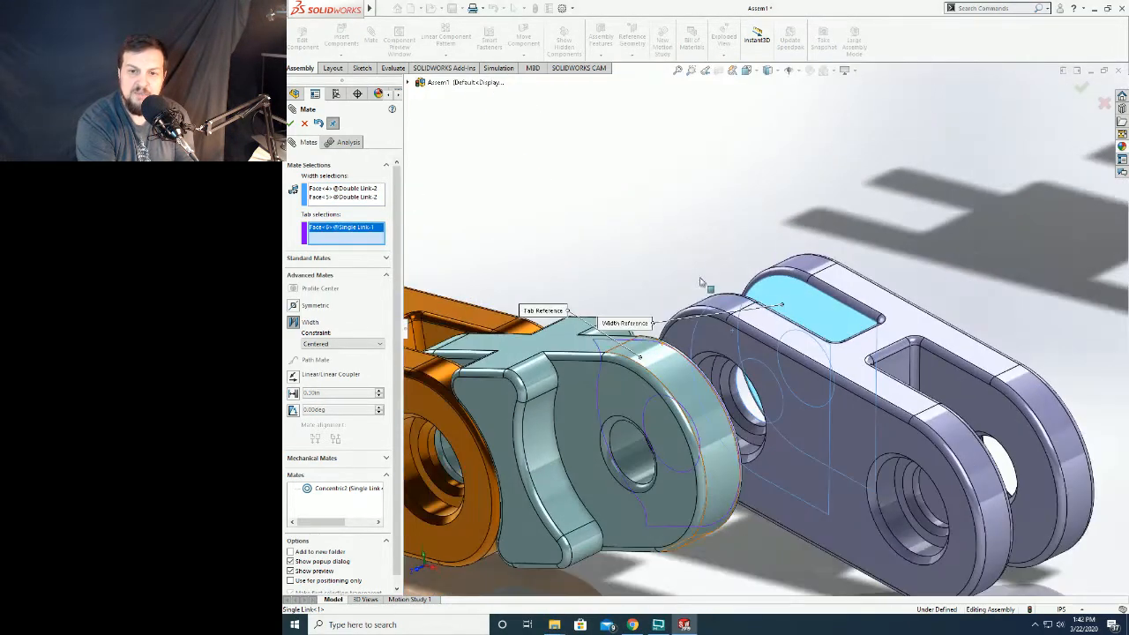
click(610, 375)
middle_drag(611, 375, 692, 386)
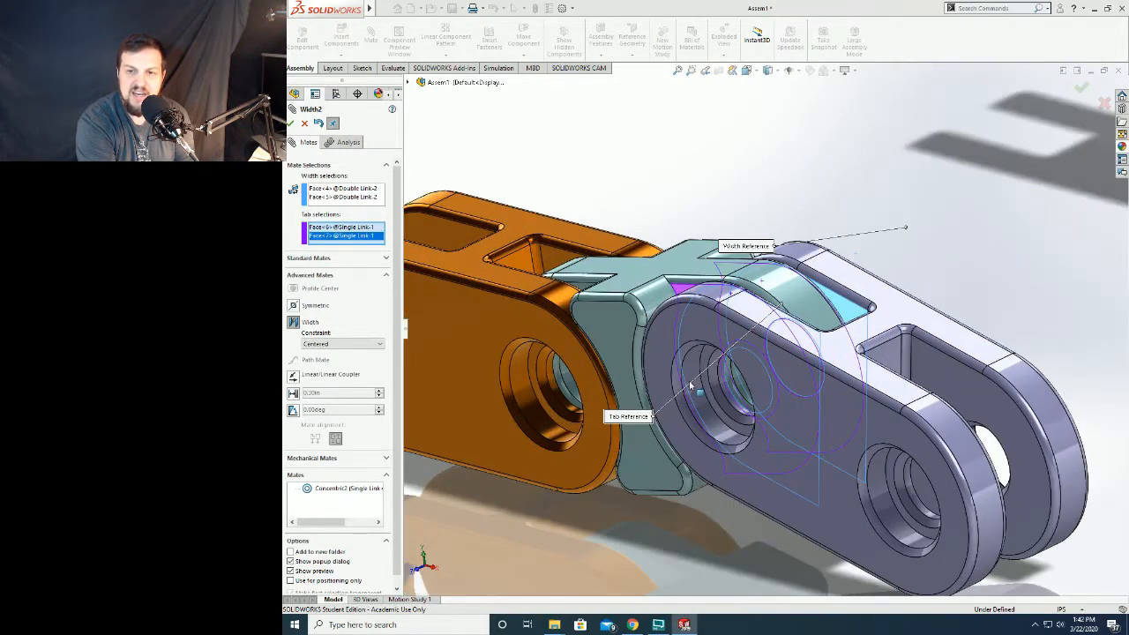
click(291, 123)
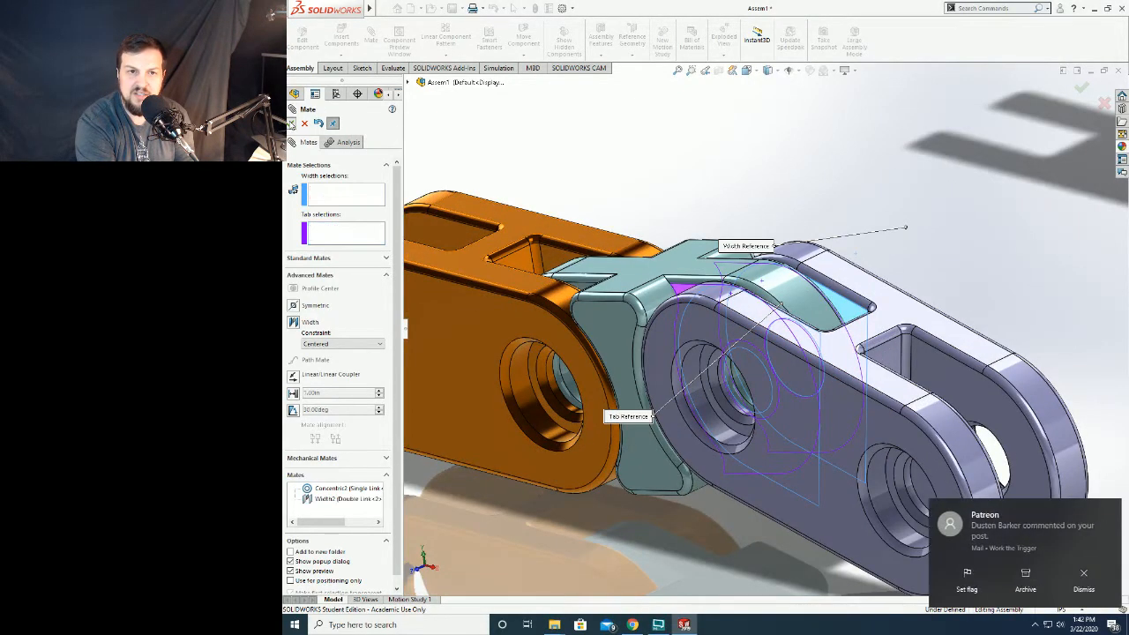
click(292, 126)
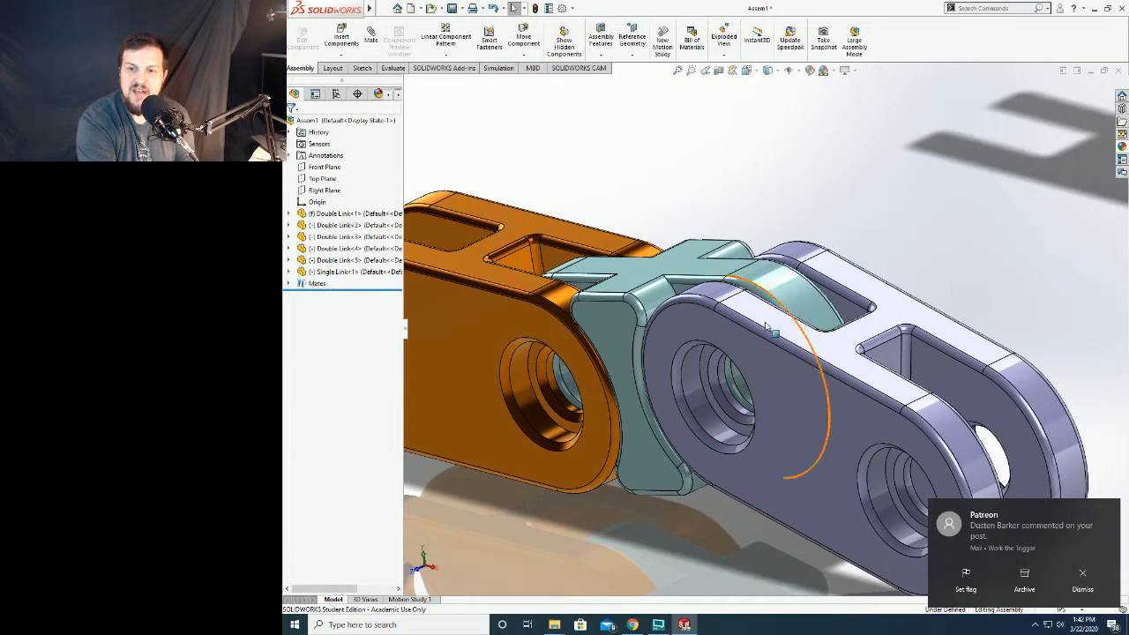
Swing the joined double link about its shared hole with the single link to test the mates
drag(827, 435, 834, 346)
scroll(832, 351, up, 4)
scroll(833, 353, up, 3)
scroll(831, 368, down, 2)
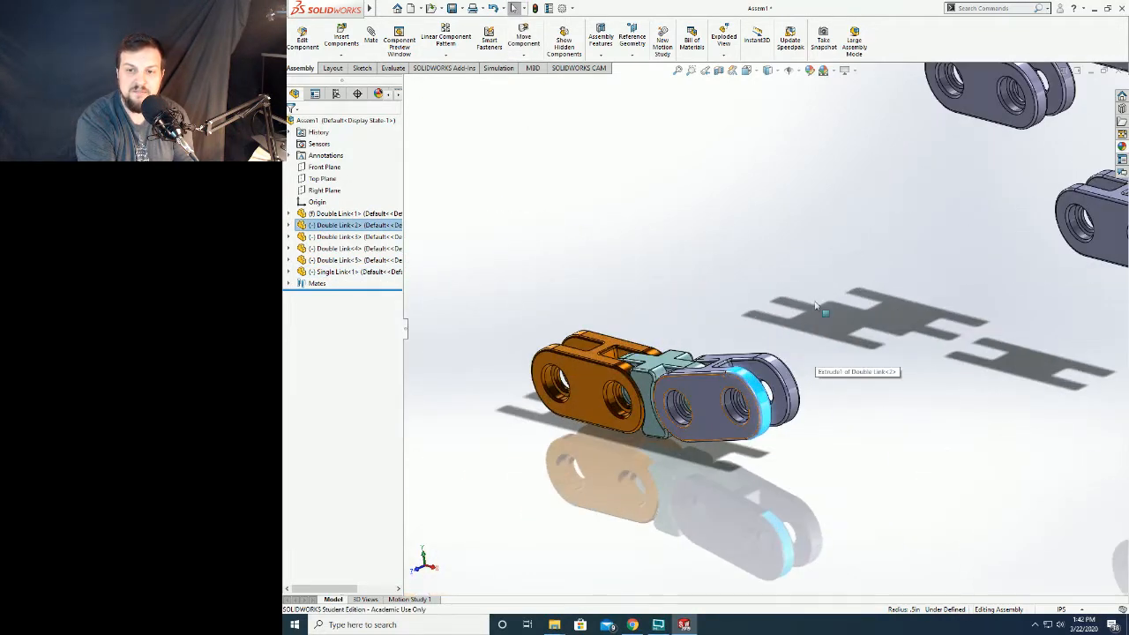
Line up the three remaining loose double links in a row beyond the end of the assembled chain
scroll(831, 368, down, 1)
scroll(828, 372, up, 1)
scroll(828, 372, up, 3)
scroll(851, 337, down, 4)
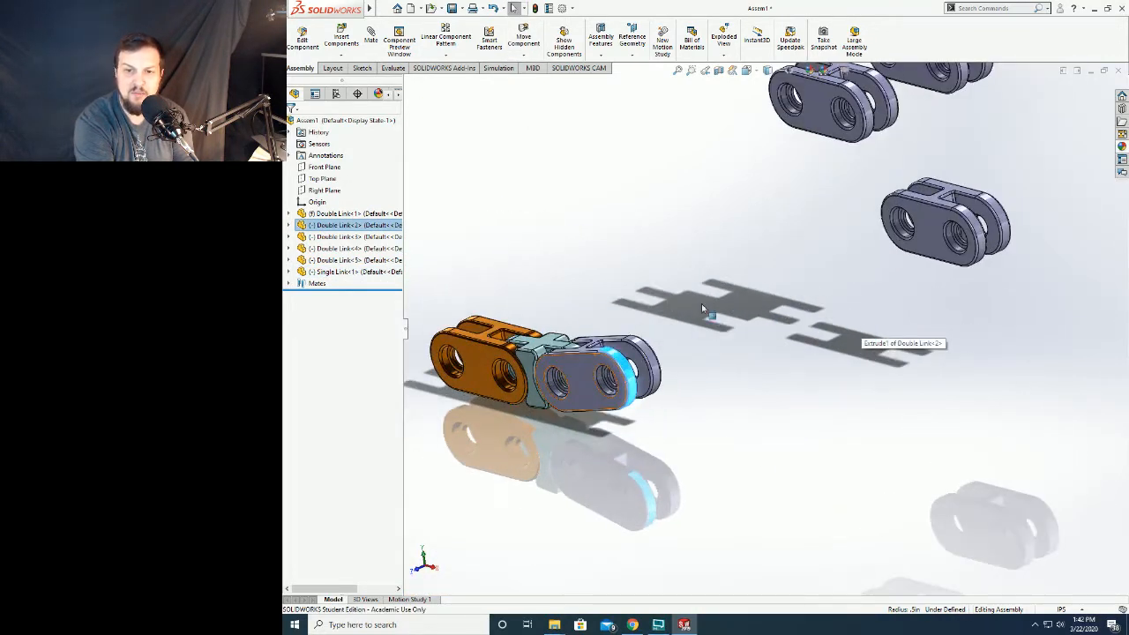
scroll(860, 344, up, 2)
click(609, 342)
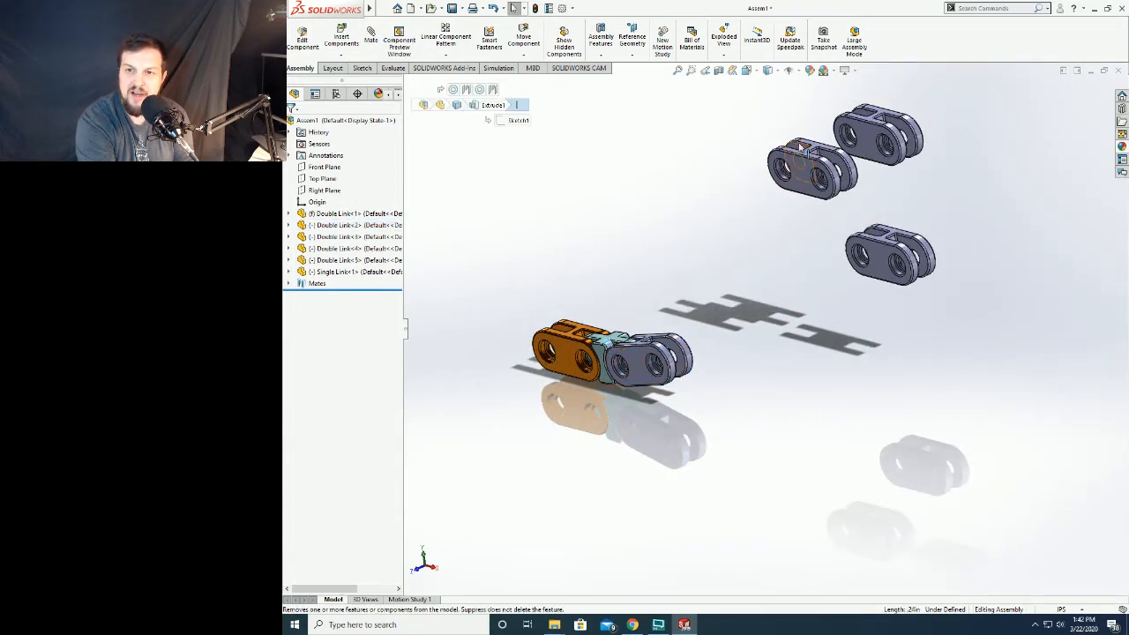
drag(799, 187, 737, 393)
drag(882, 260, 848, 395)
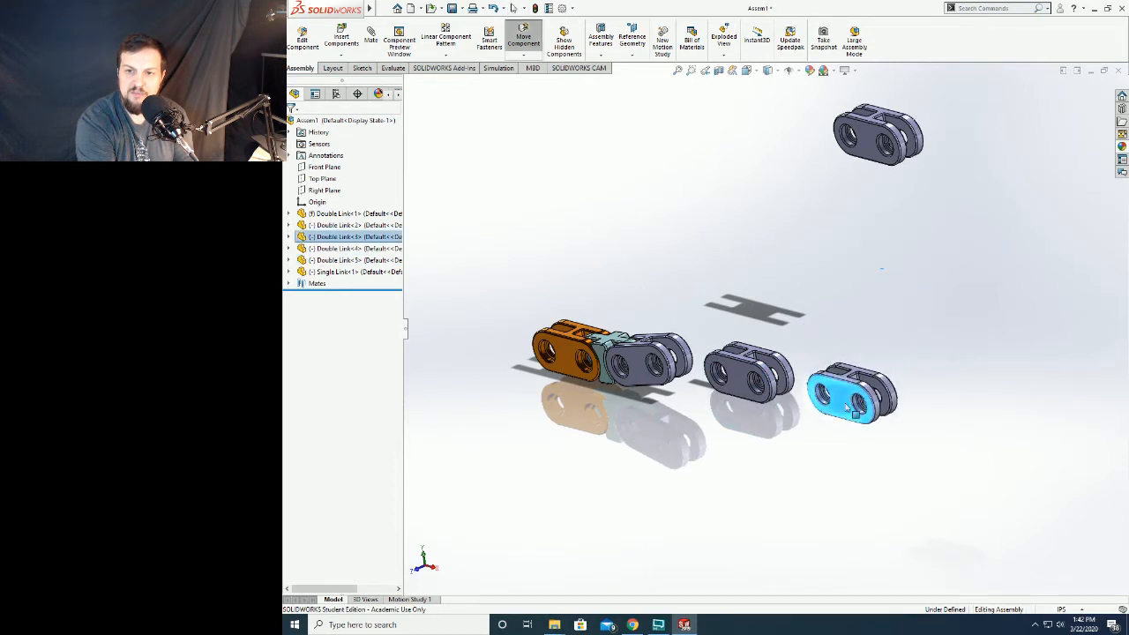
drag(873, 137, 944, 444)
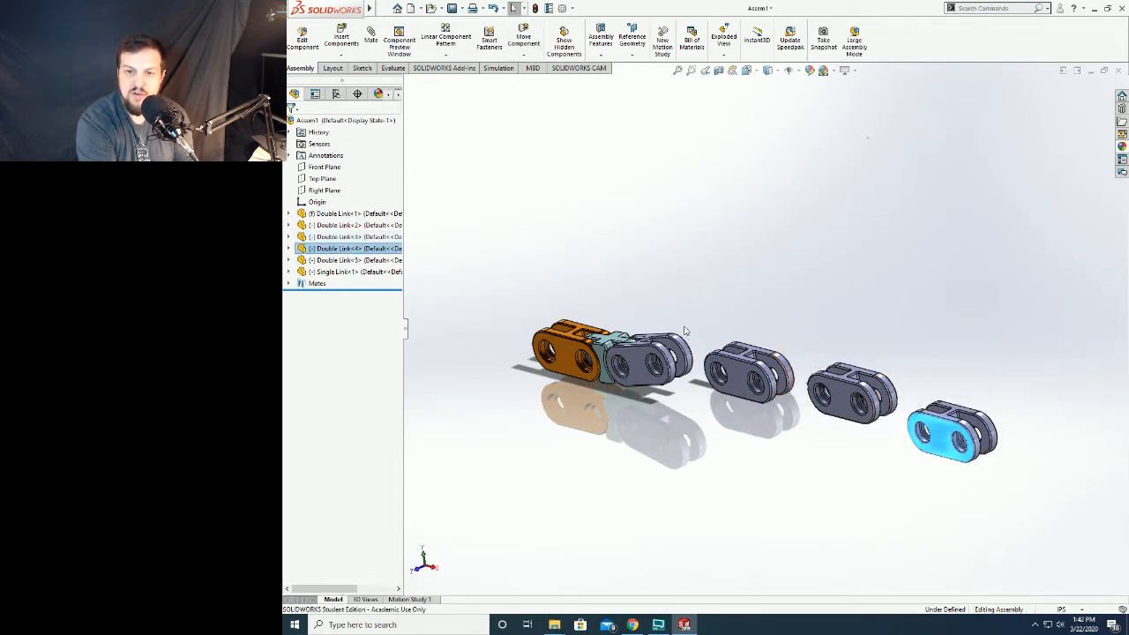
Move the three loose double links into a row in the empty space above the assembled chain
drag(736, 375, 734, 195)
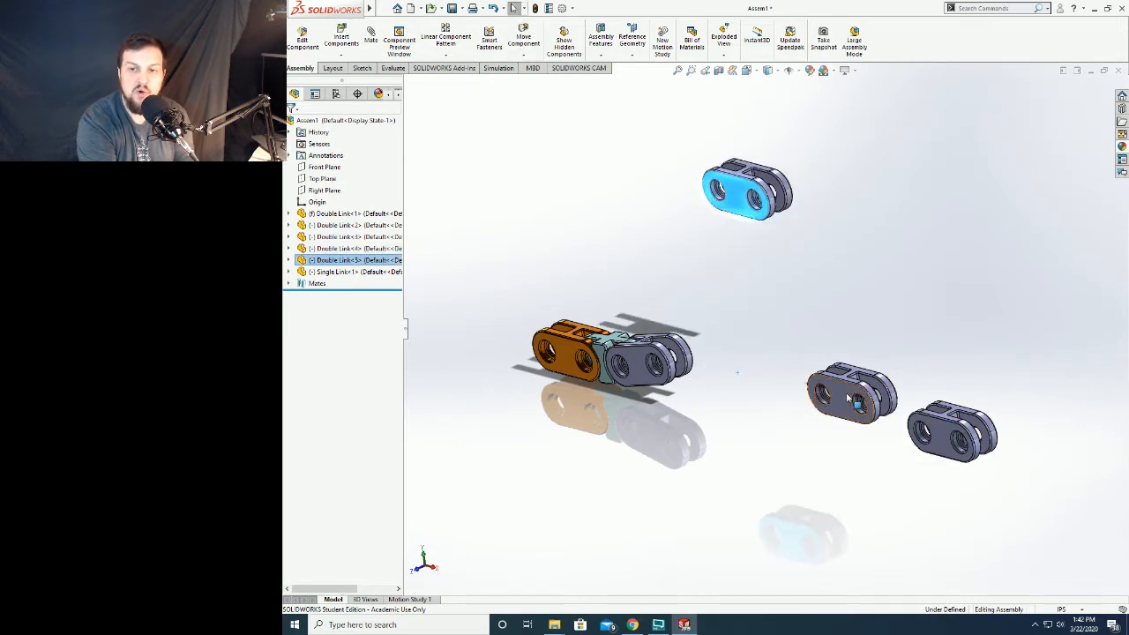
drag(848, 395, 829, 206)
drag(931, 418, 901, 207)
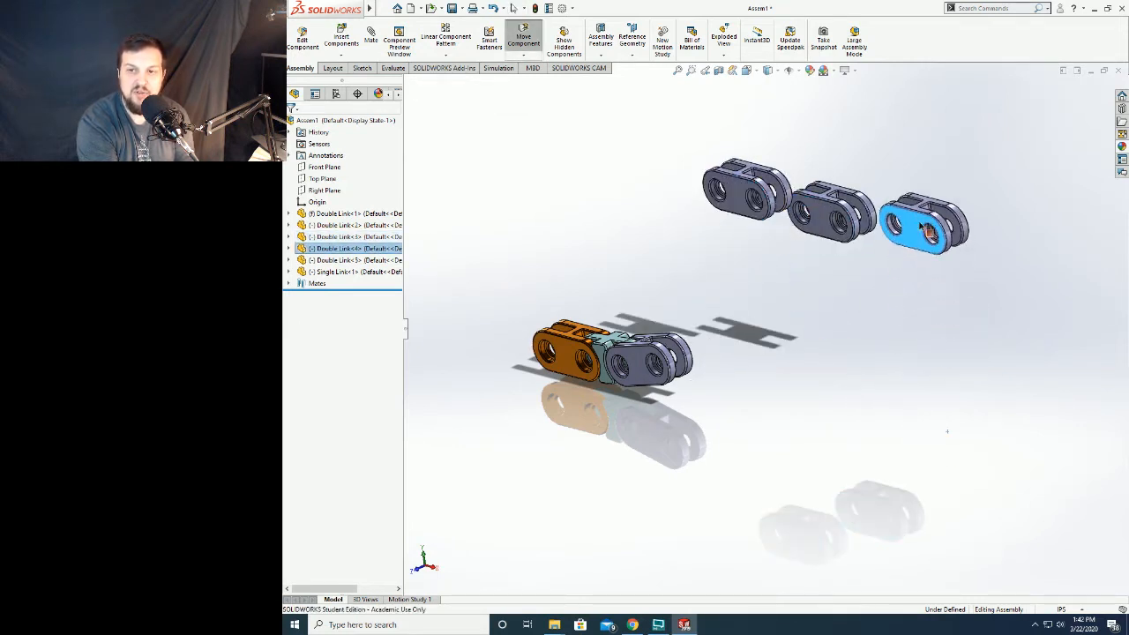
Add four more copies of the single link to the assembly, placed loosely in the space above the chain
click(331, 271)
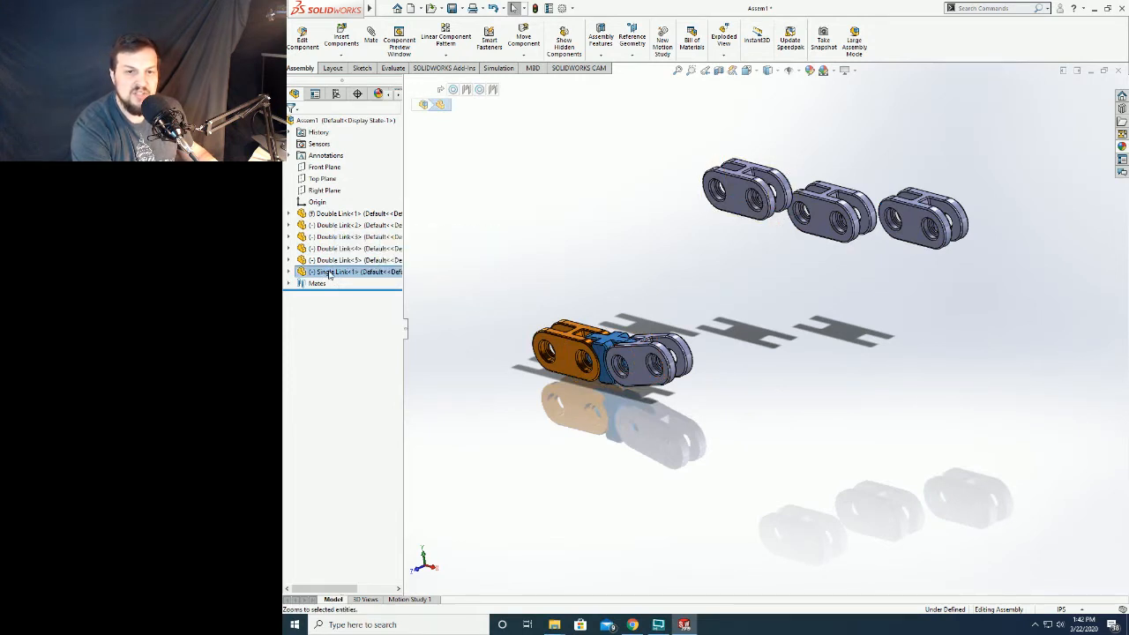
drag(320, 279, 807, 268)
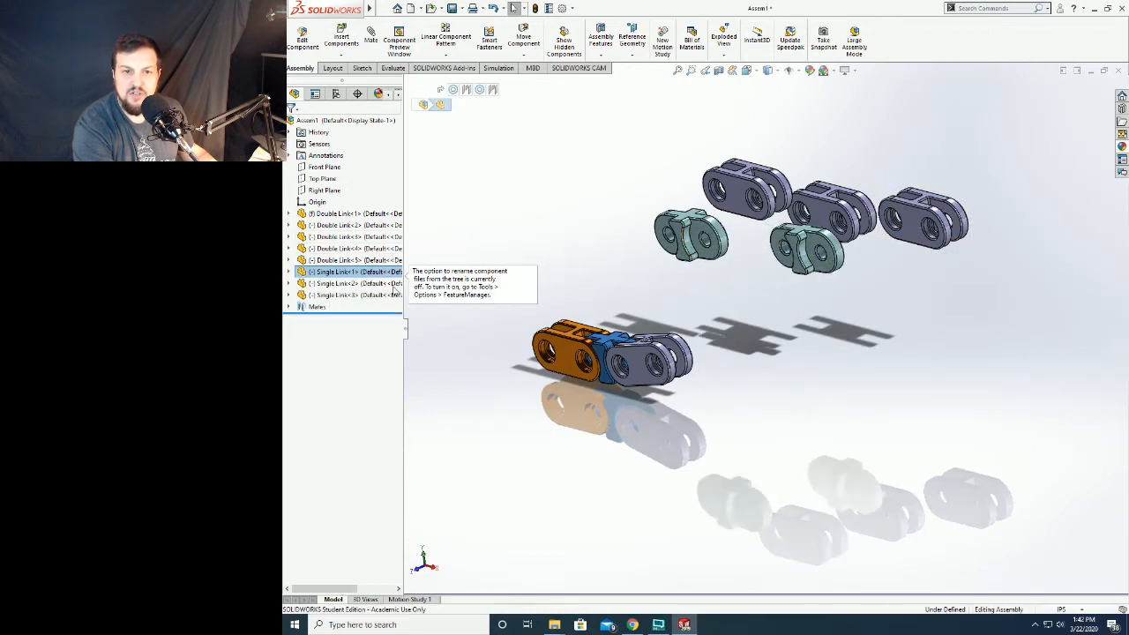
drag(318, 272, 898, 300)
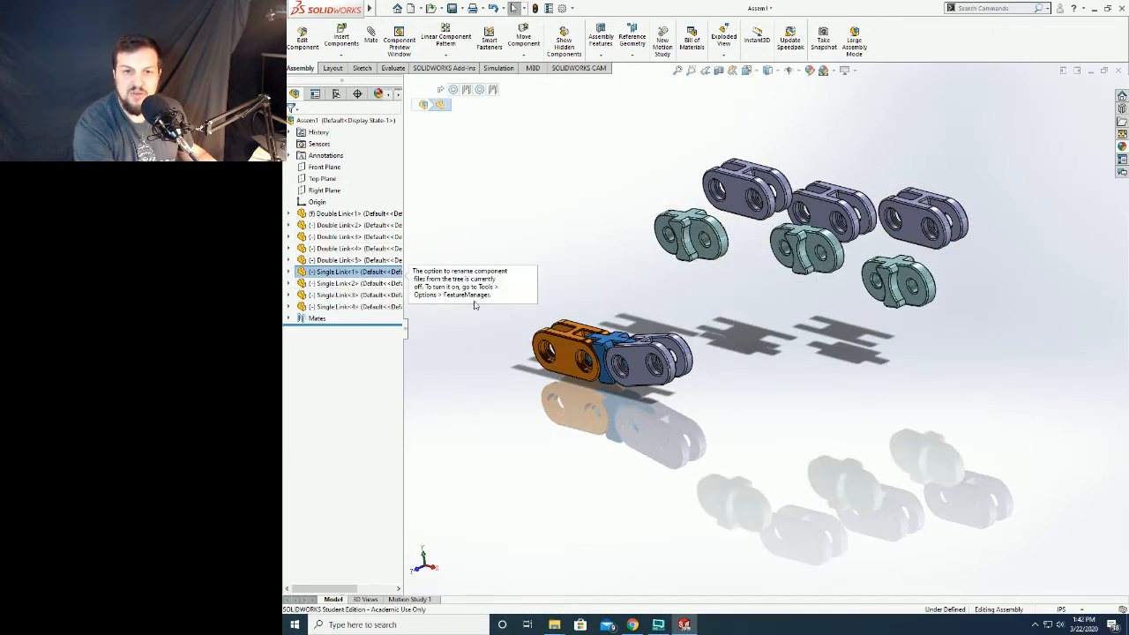
drag(457, 262, 510, 222)
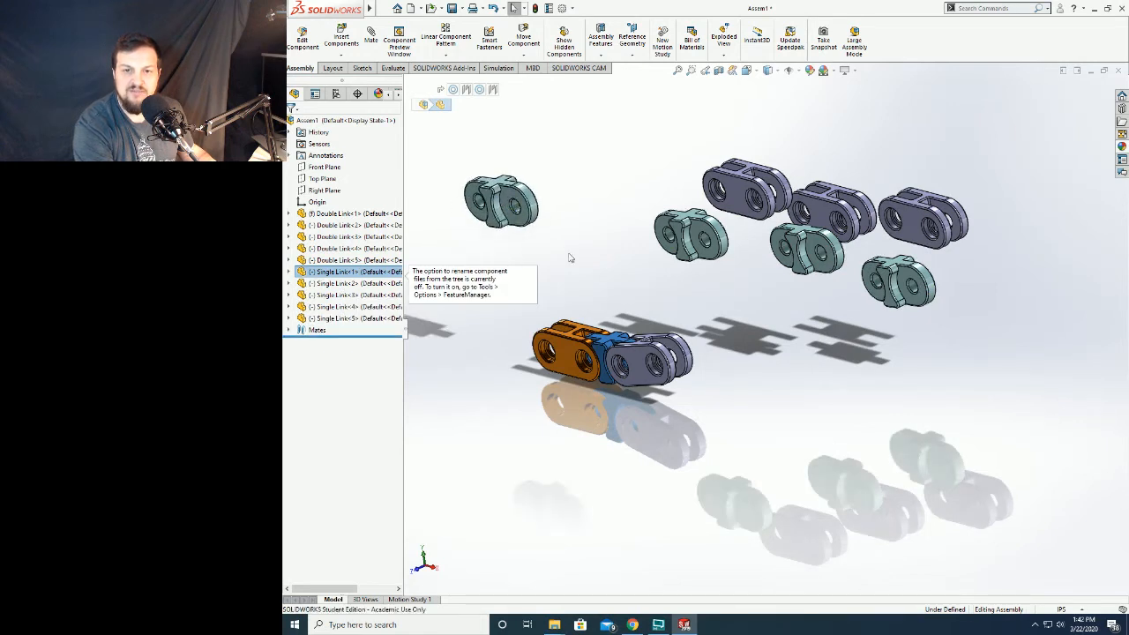
Add a Concentric mate between a hole of a loose single link and the free end hole of the chain's last double link
click(693, 250)
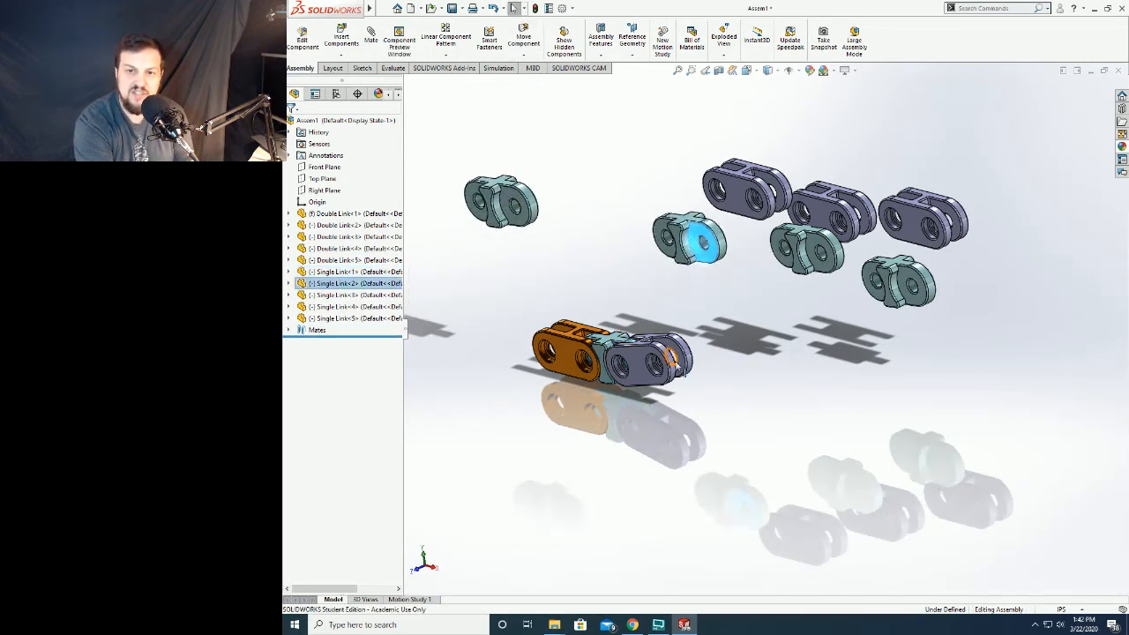
click(650, 366)
click(688, 272)
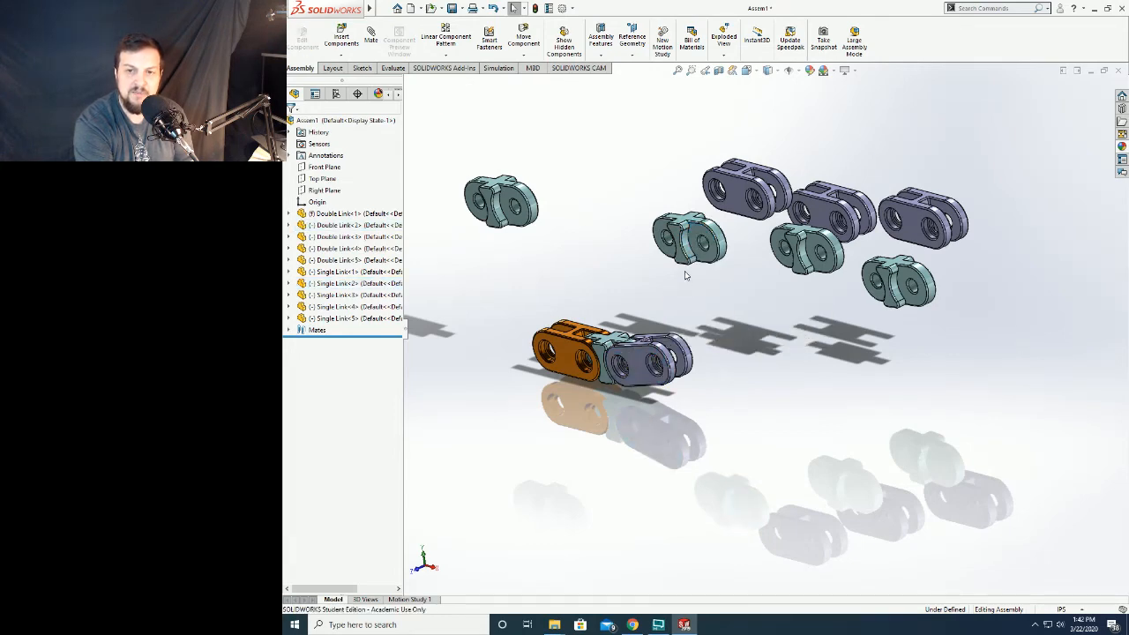
scroll(685, 271, down, 5)
scroll(706, 287, down, 2)
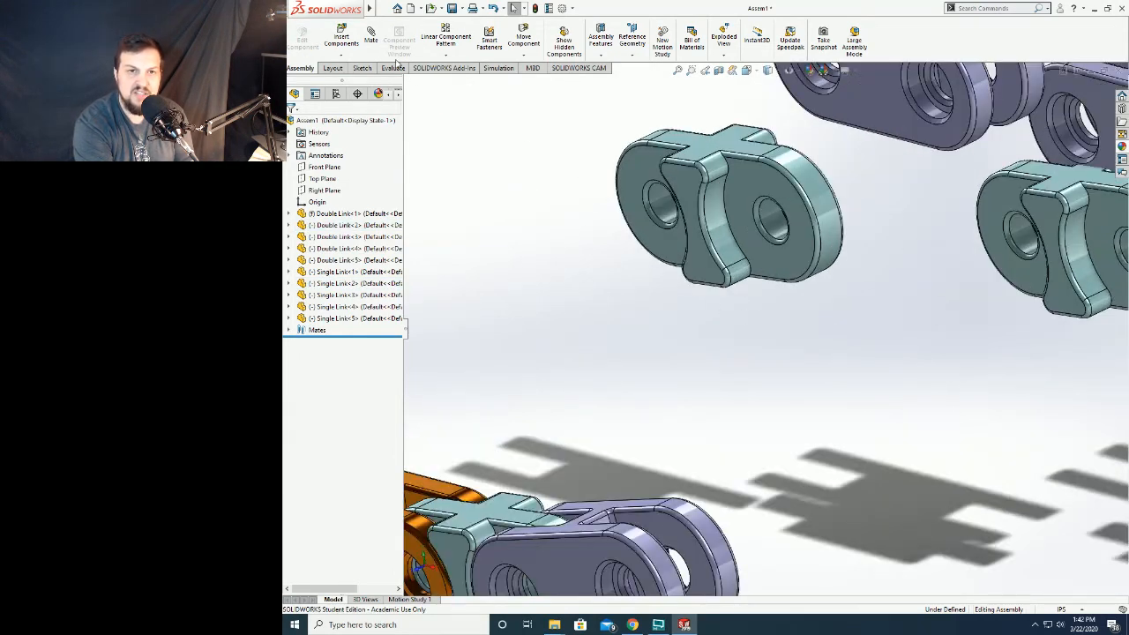
click(371, 35)
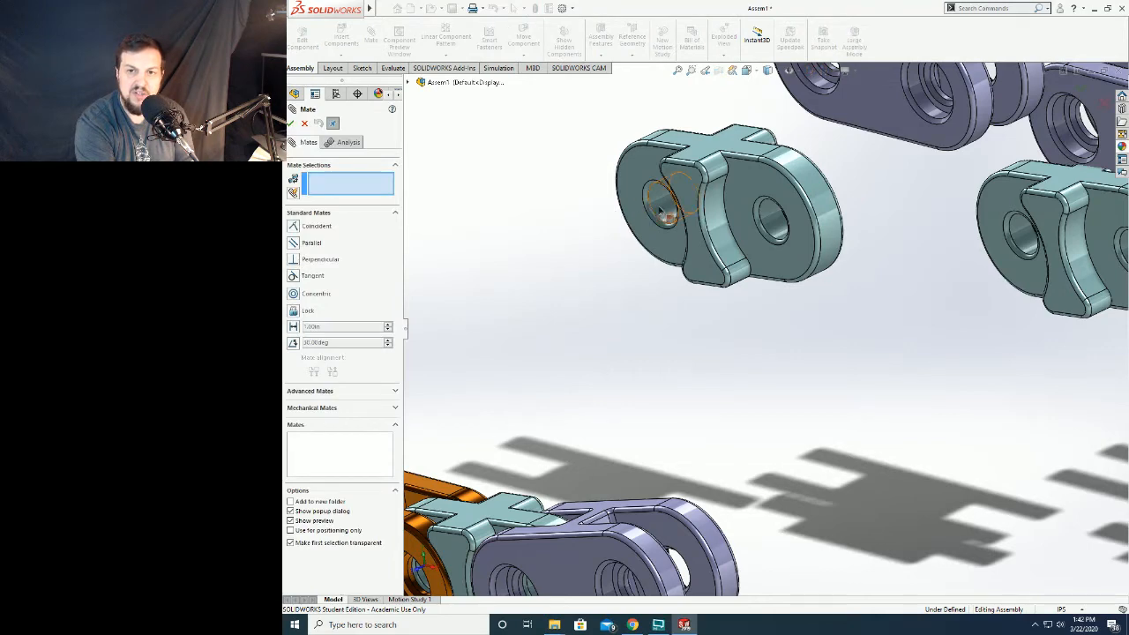
click(665, 211)
scroll(731, 347, up, 3)
scroll(670, 494, down, 5)
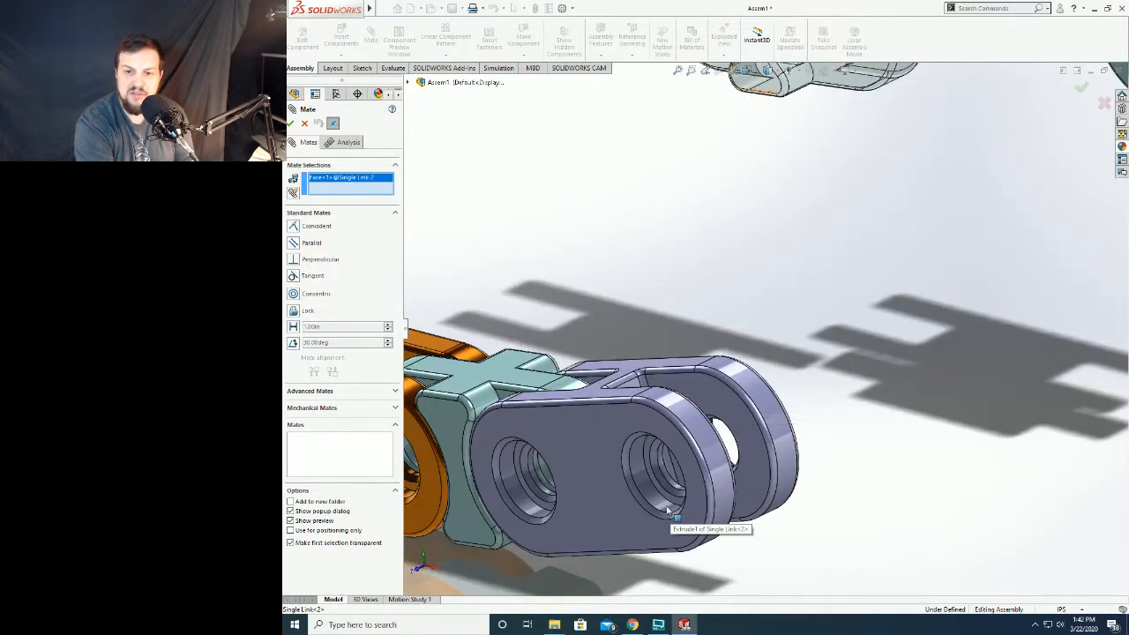
click(668, 512)
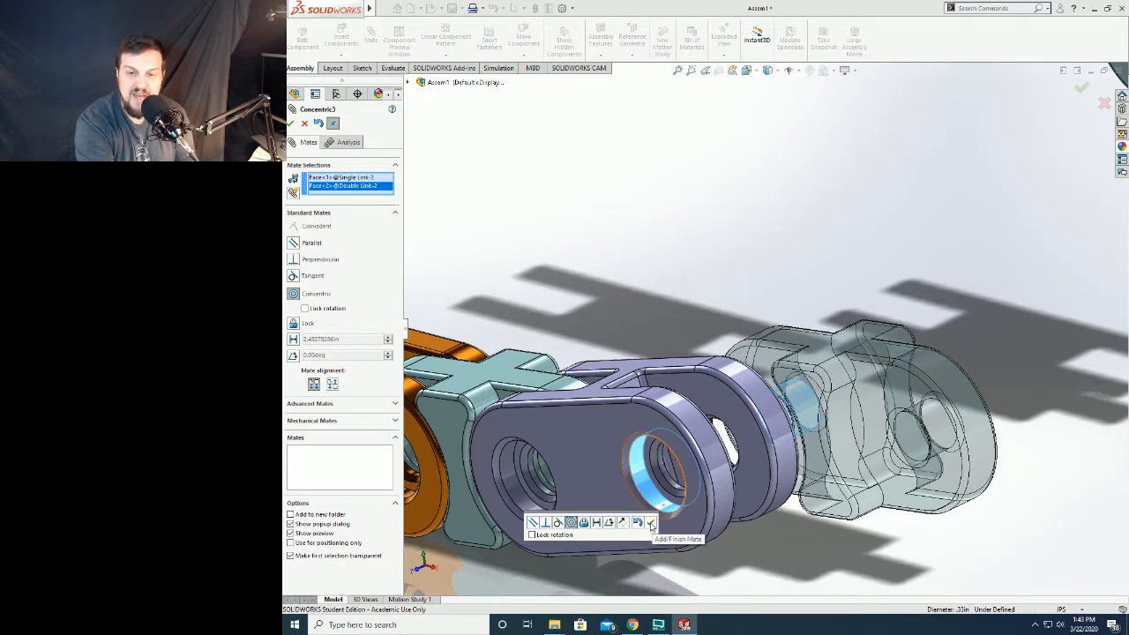
click(651, 527)
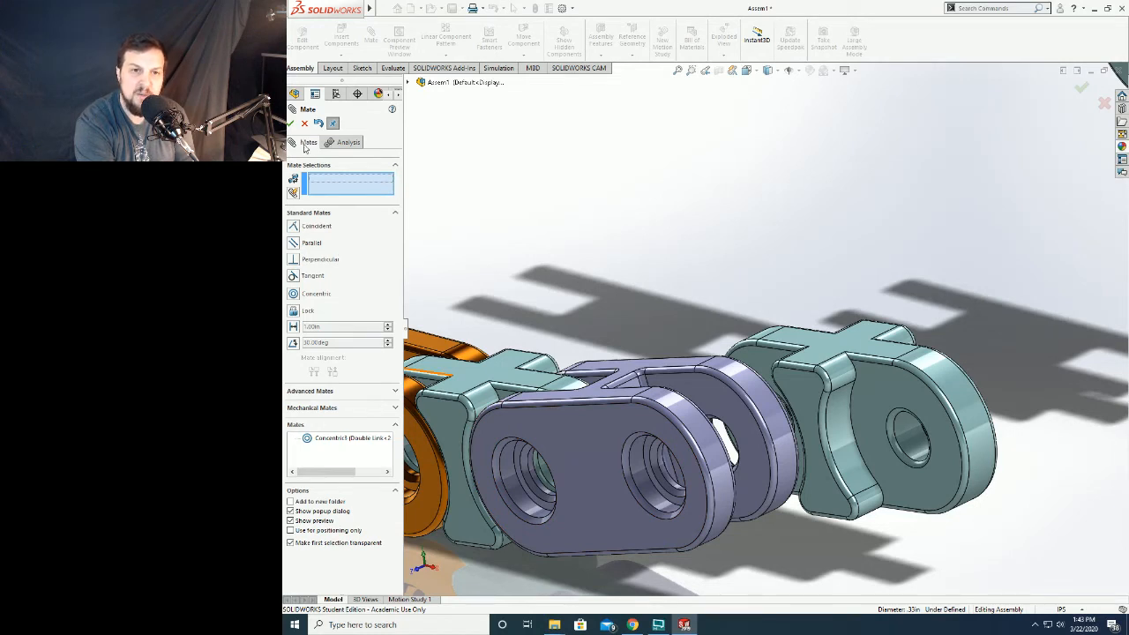
Start a Width mate with the Centered constraint, using the inner fork faces at the last double link's free end as width selections
click(318, 392)
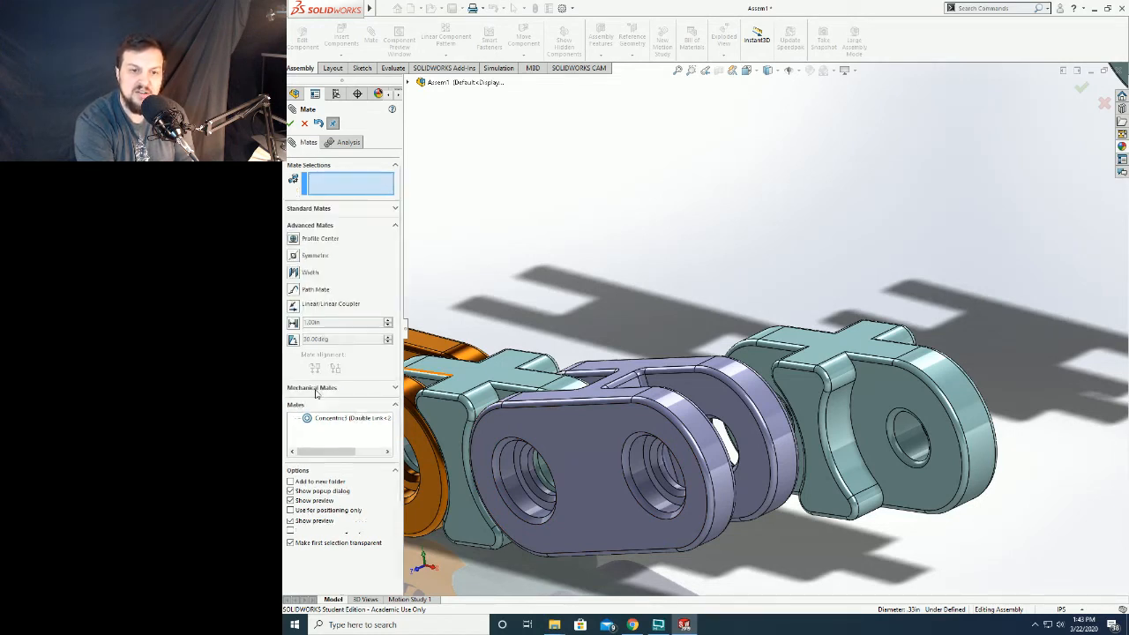
click(293, 272)
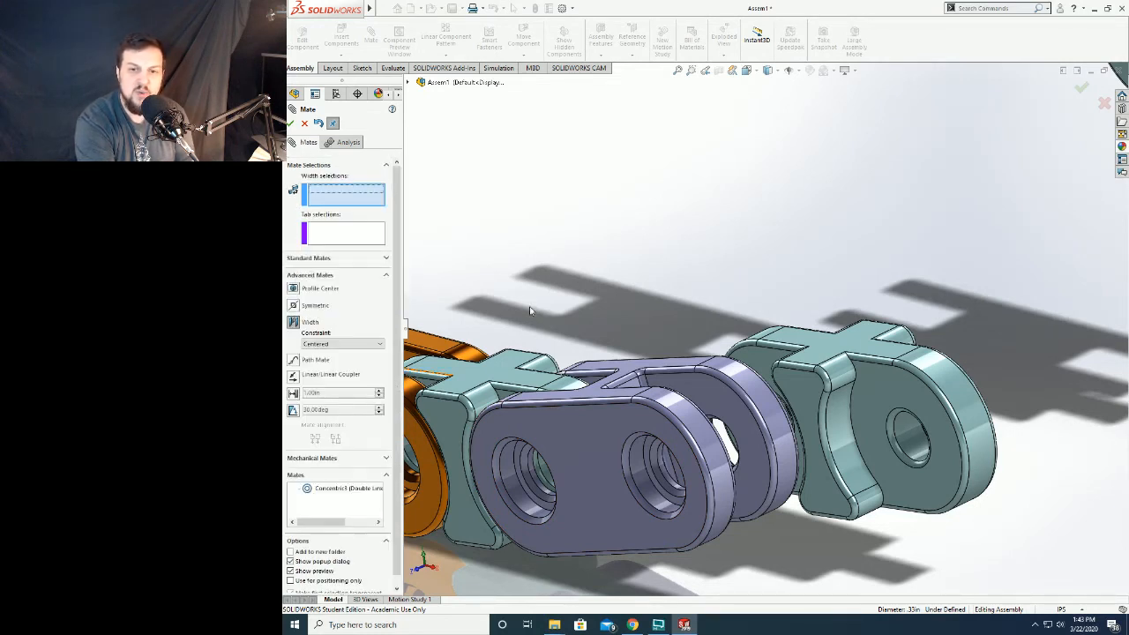
click(718, 397)
middle_drag(719, 396, 655, 399)
click(678, 398)
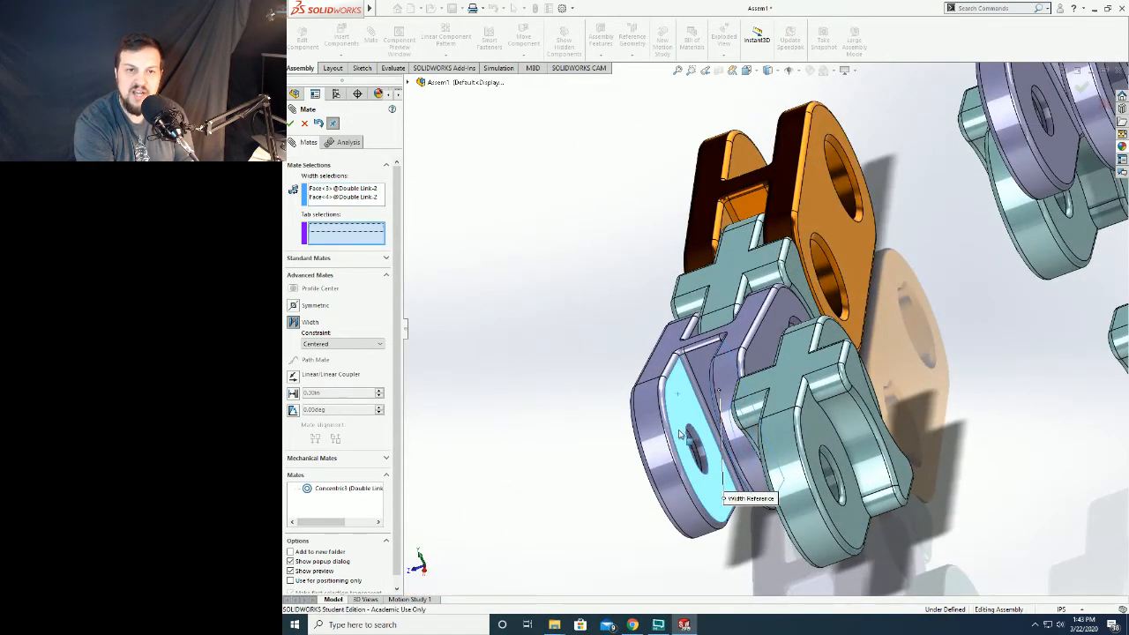
Use both flat side faces of the newly attached single link's joined end as tab selections and finish the Width mate
middle_drag(647, 450, 804, 352)
click(739, 376)
click(867, 331)
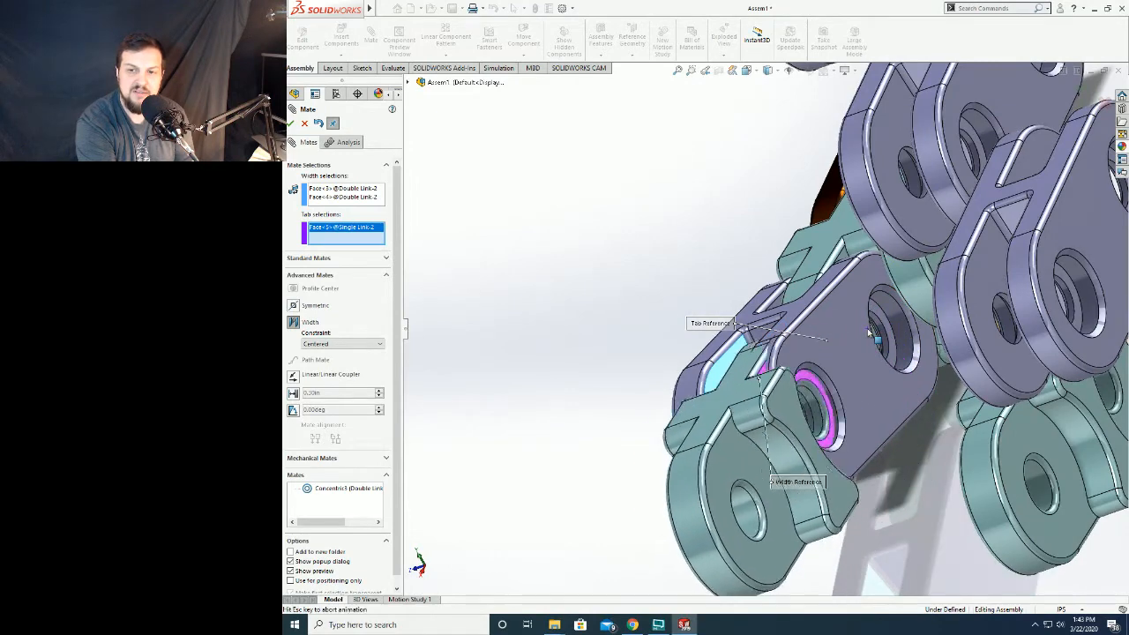
right_click(867, 328)
middle_drag(661, 376, 747, 377)
scroll(747, 376, up, 5)
scroll(747, 377, down, 2)
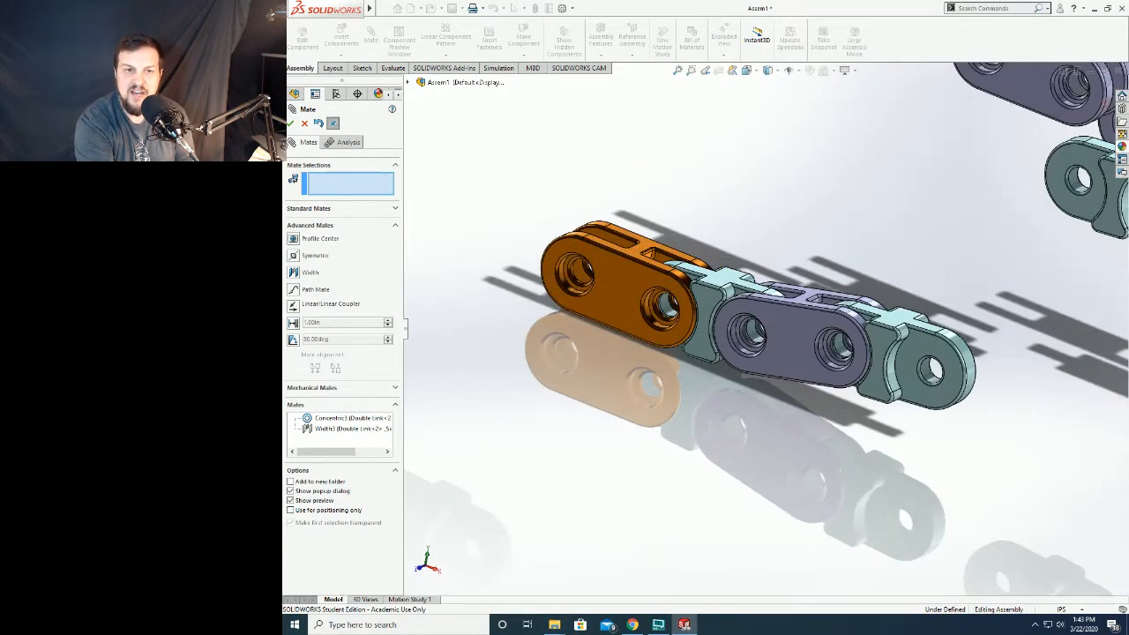
click(291, 124)
Swing the newly attached single link and the chain about their joints to test the motion
scroll(839, 368, up, 5)
scroll(839, 369, down, 3)
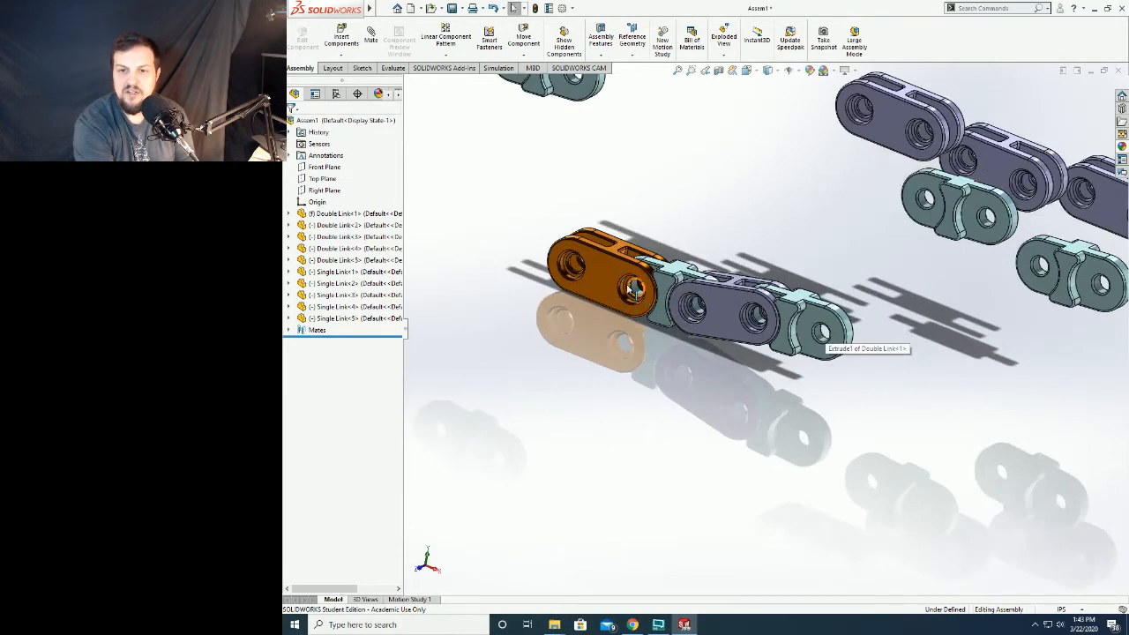
drag(764, 214, 761, 368)
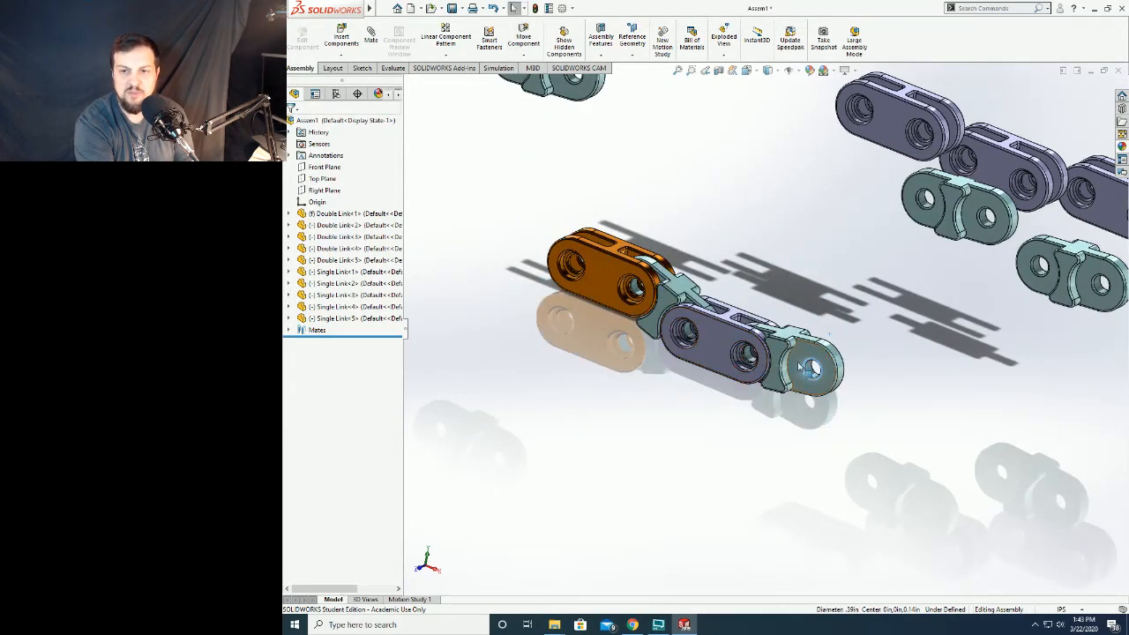
drag(822, 351, 813, 281)
click(761, 223)
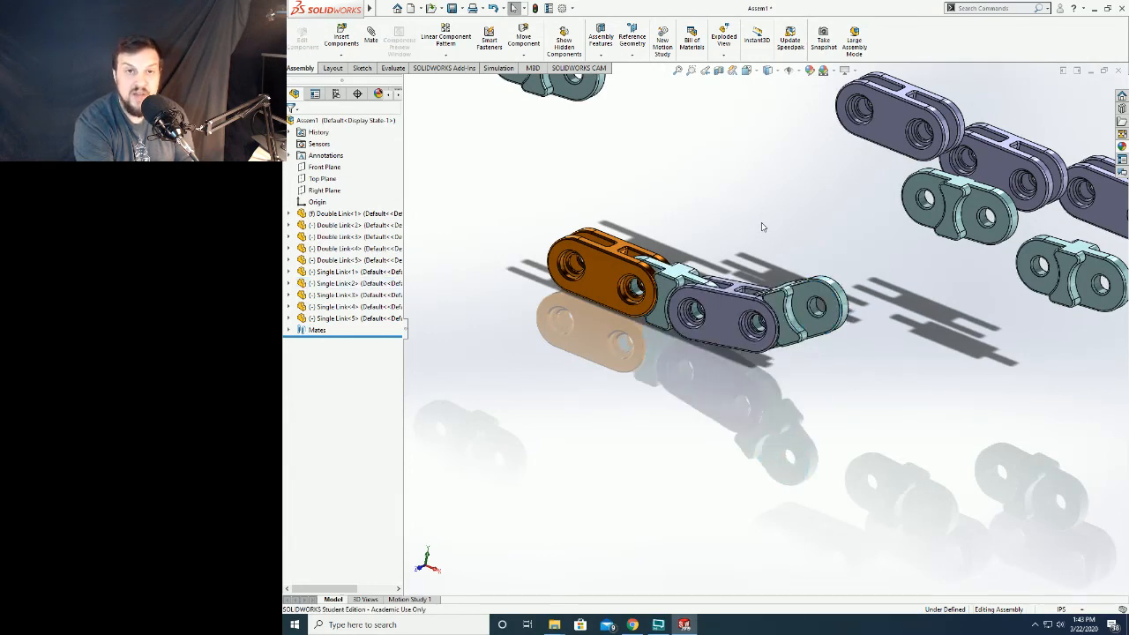
scroll(785, 258, up, 1)
ctrl+middle_drag(832, 350, 784, 383)
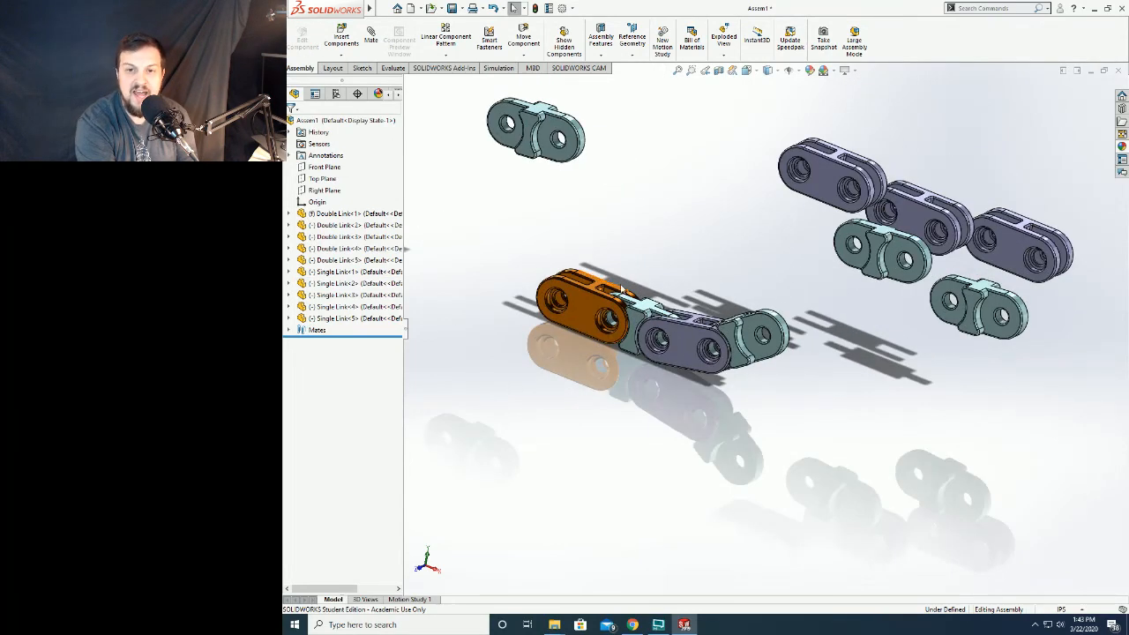